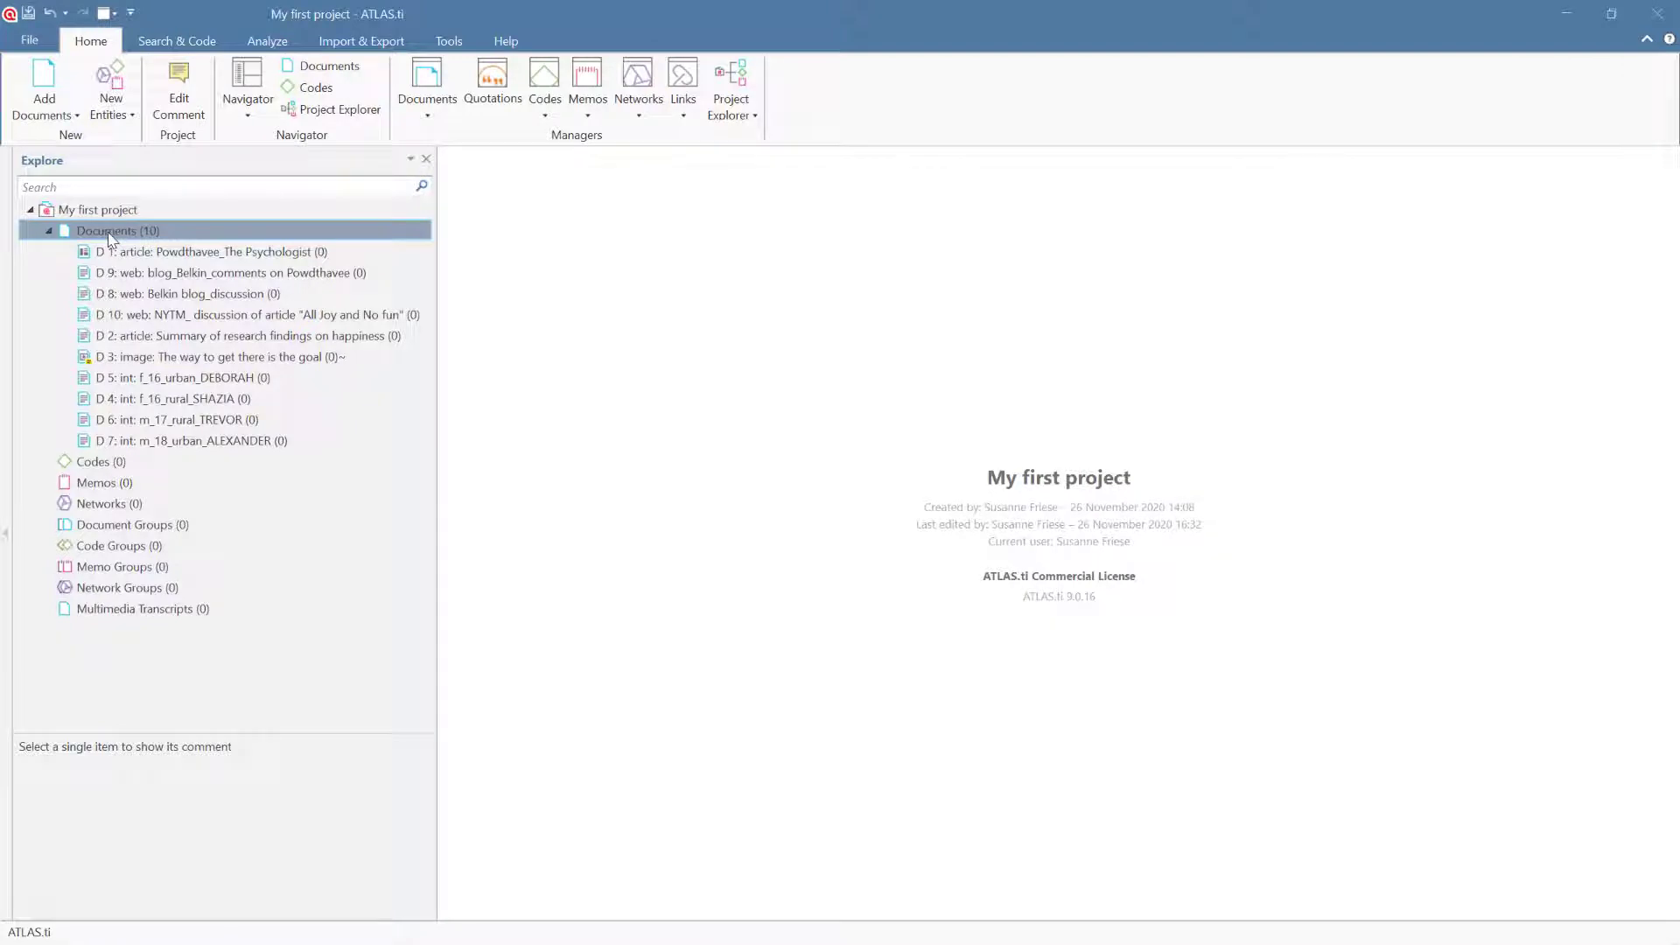
# - Open the Document Manager from the Documents (10) node in the Explore pane
pyautogui.doubleClick(112, 234)
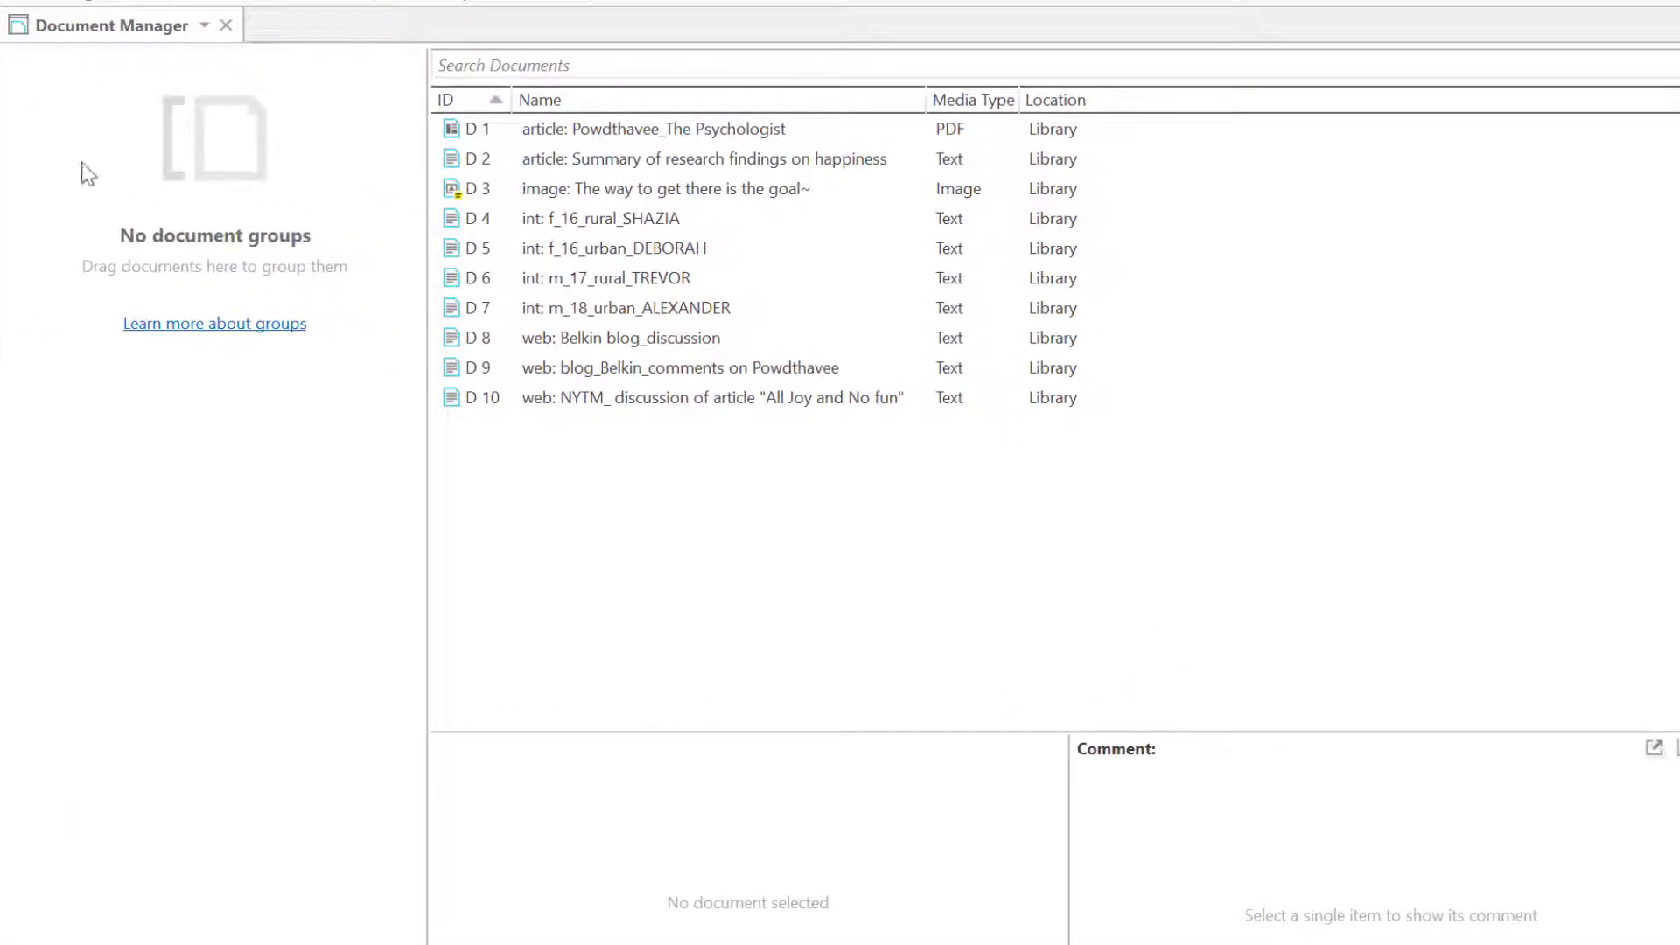
# - Enlarge the preview area, preview the Powdthavee PDF, Belkin blog and happiness image, then select both articles
pyautogui.click(539, 131)
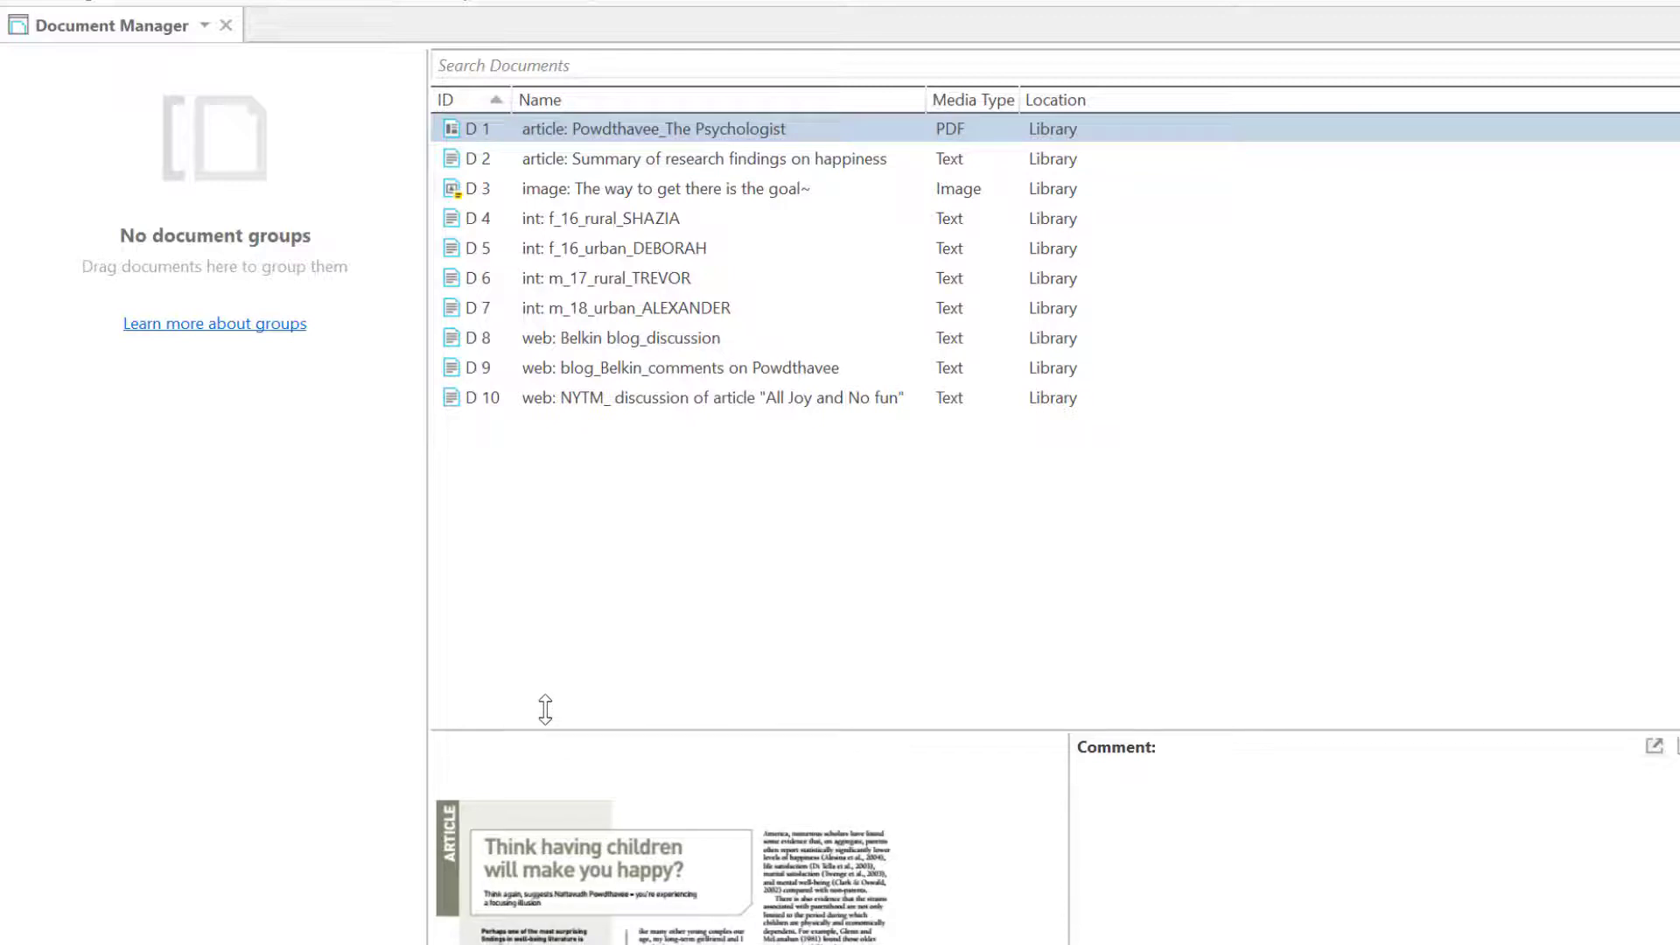
pyautogui.moveTo(545, 709); pyautogui.dragTo(552, 486)
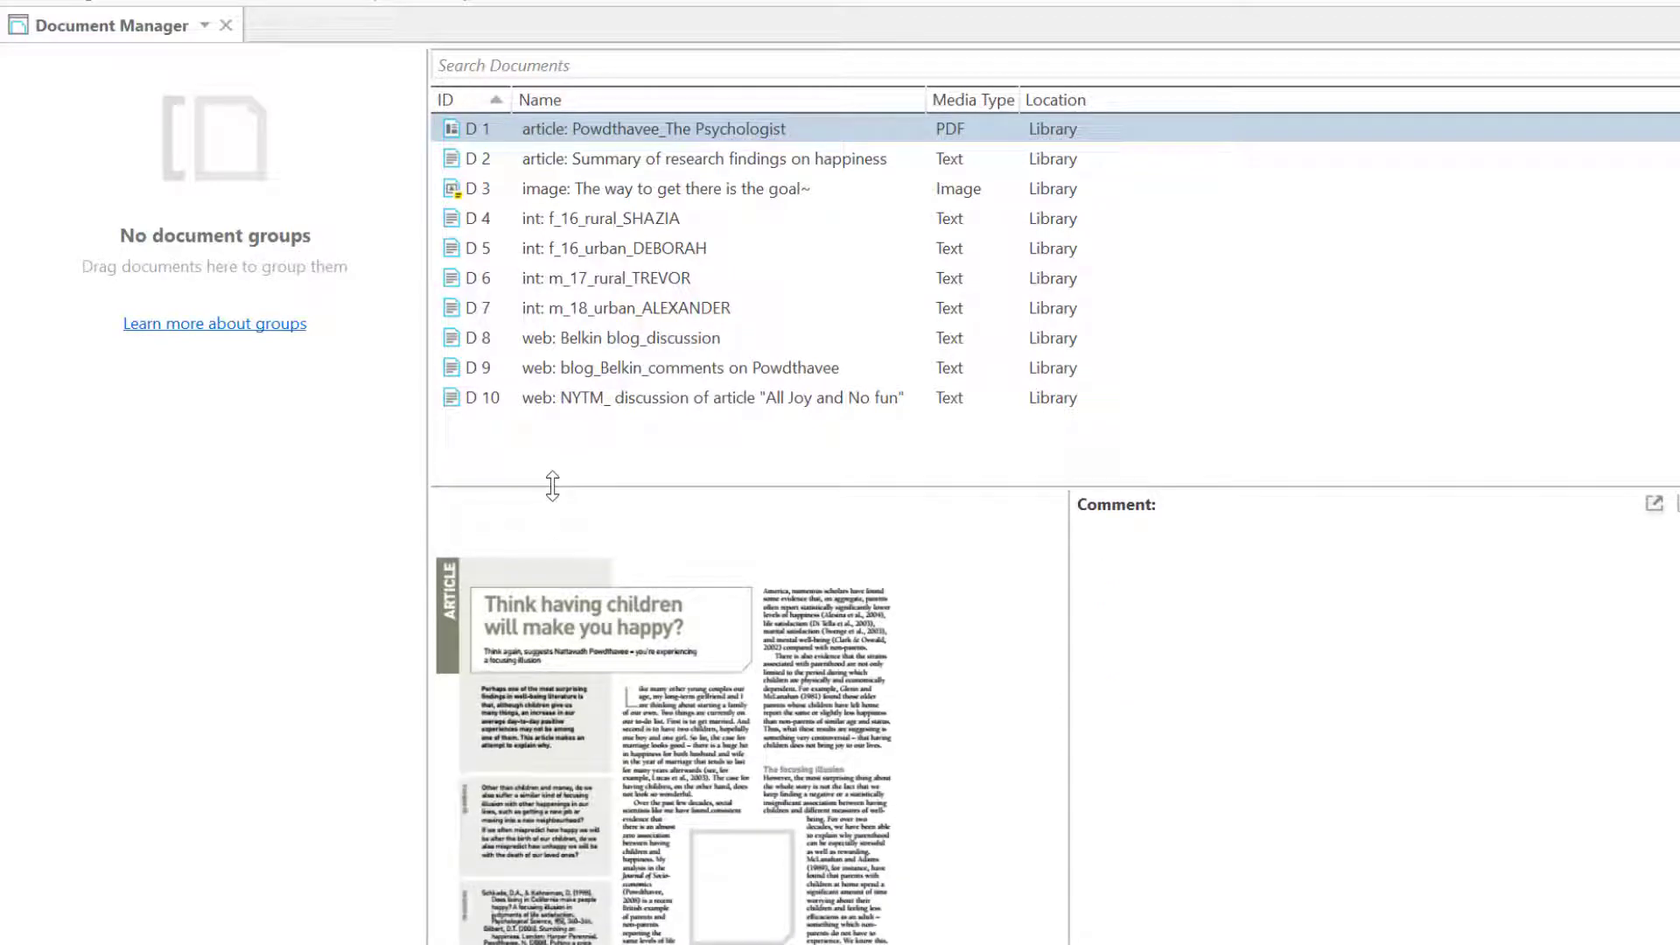
pyautogui.click(534, 344)
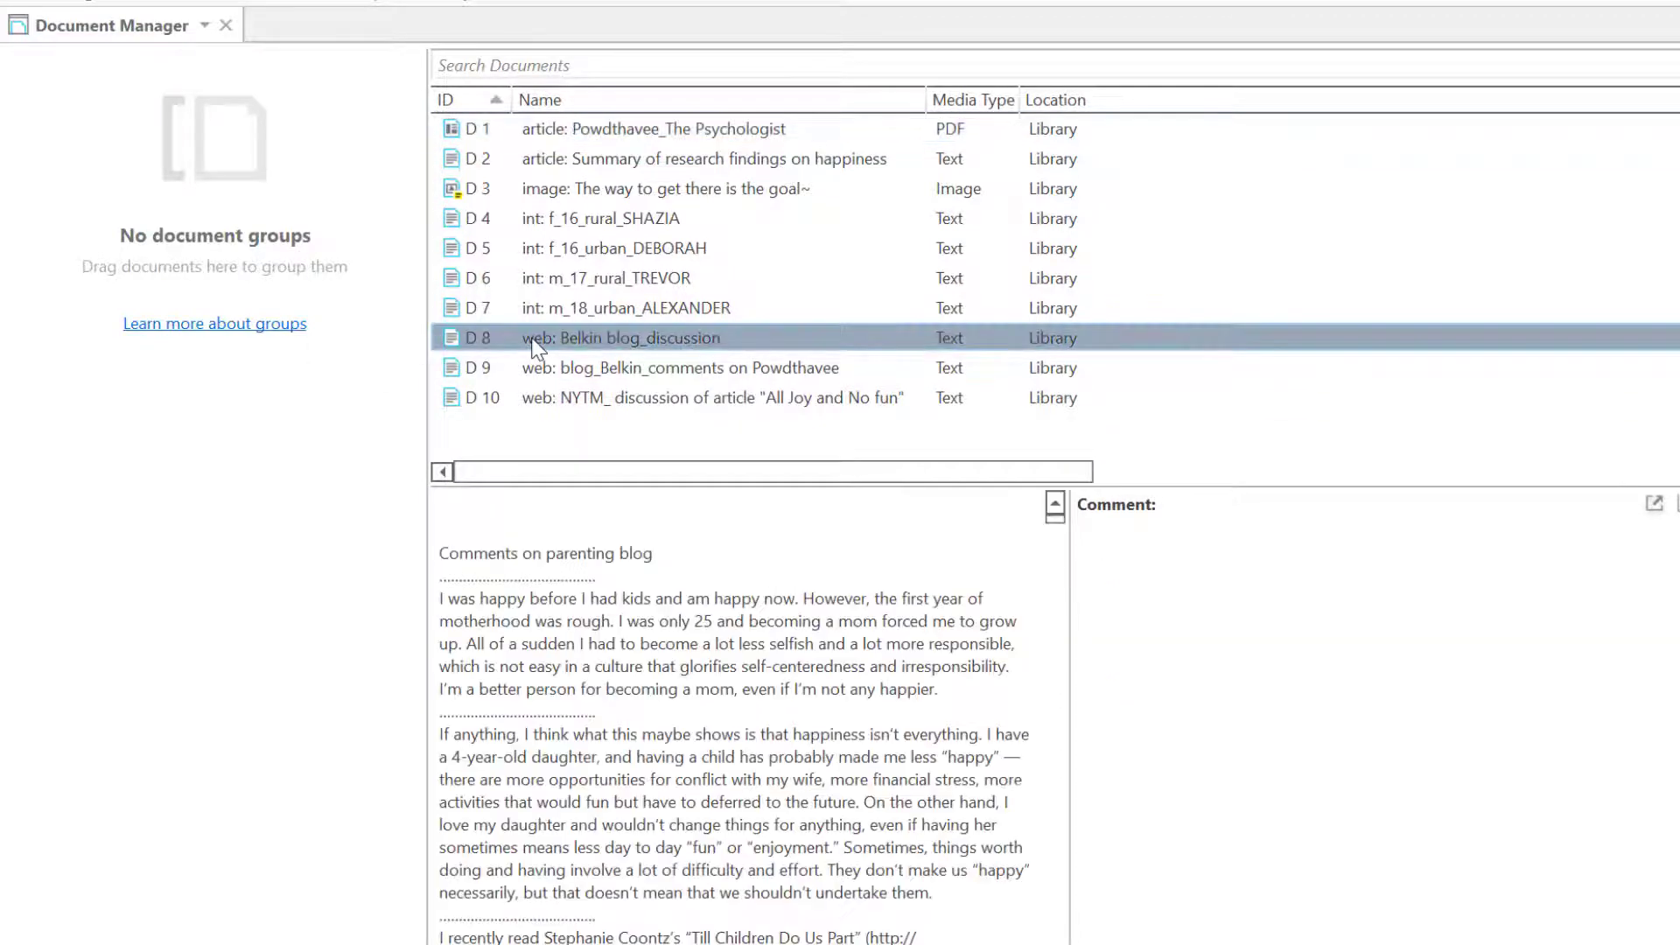
pyautogui.click(567, 188)
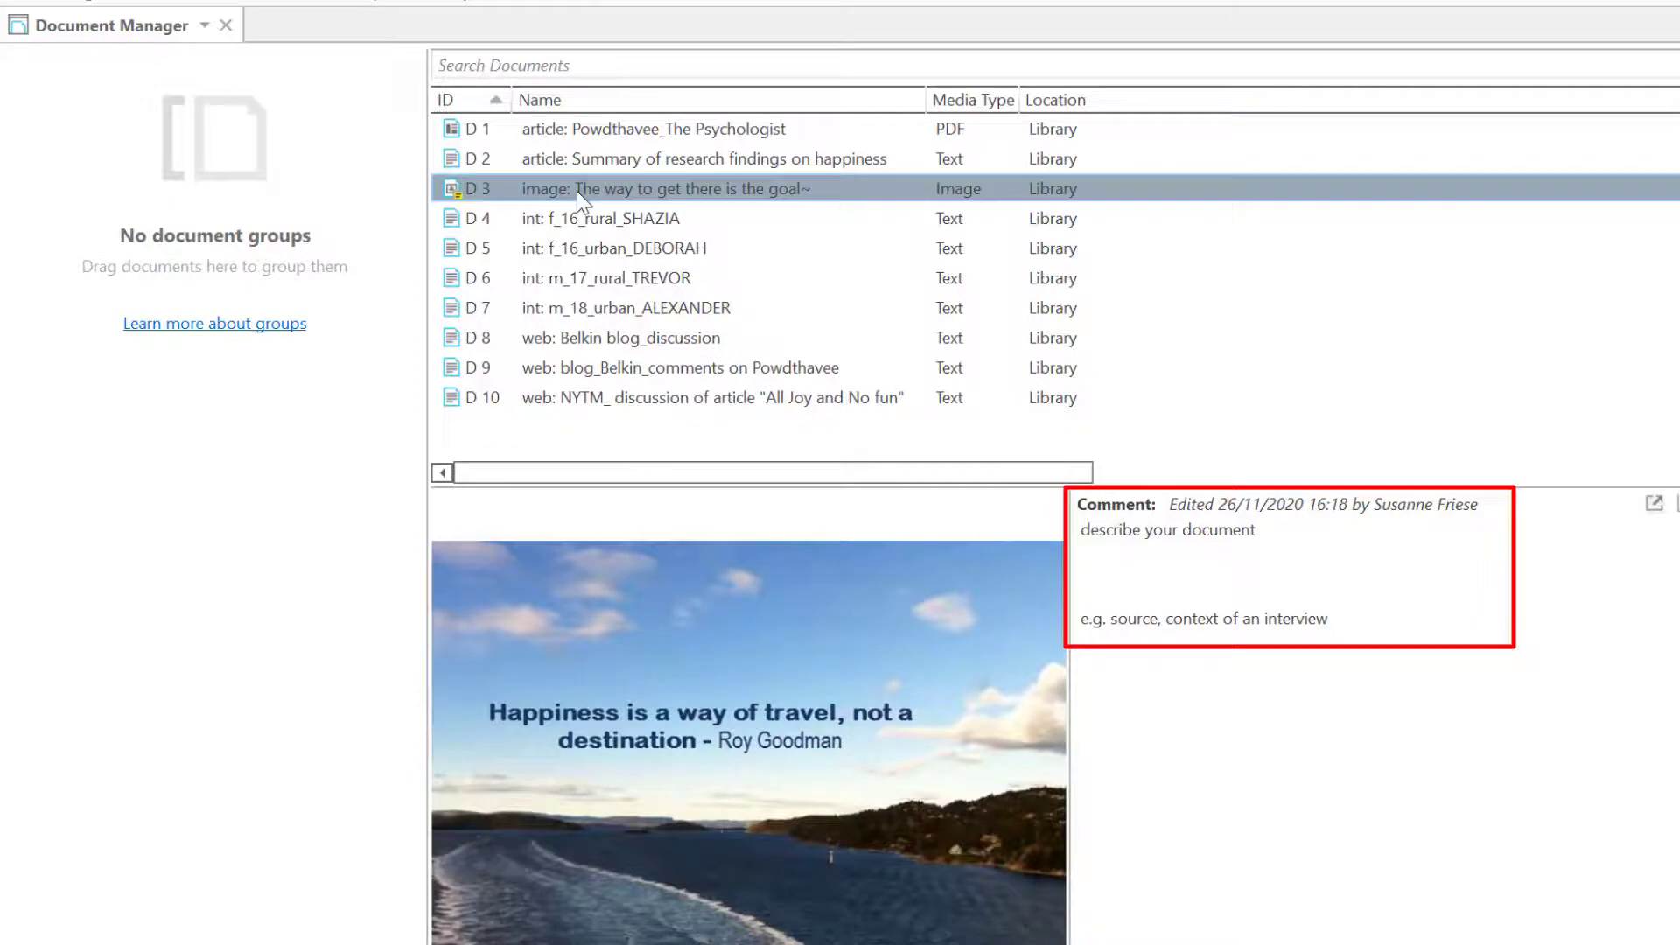
pyautogui.click(565, 159)
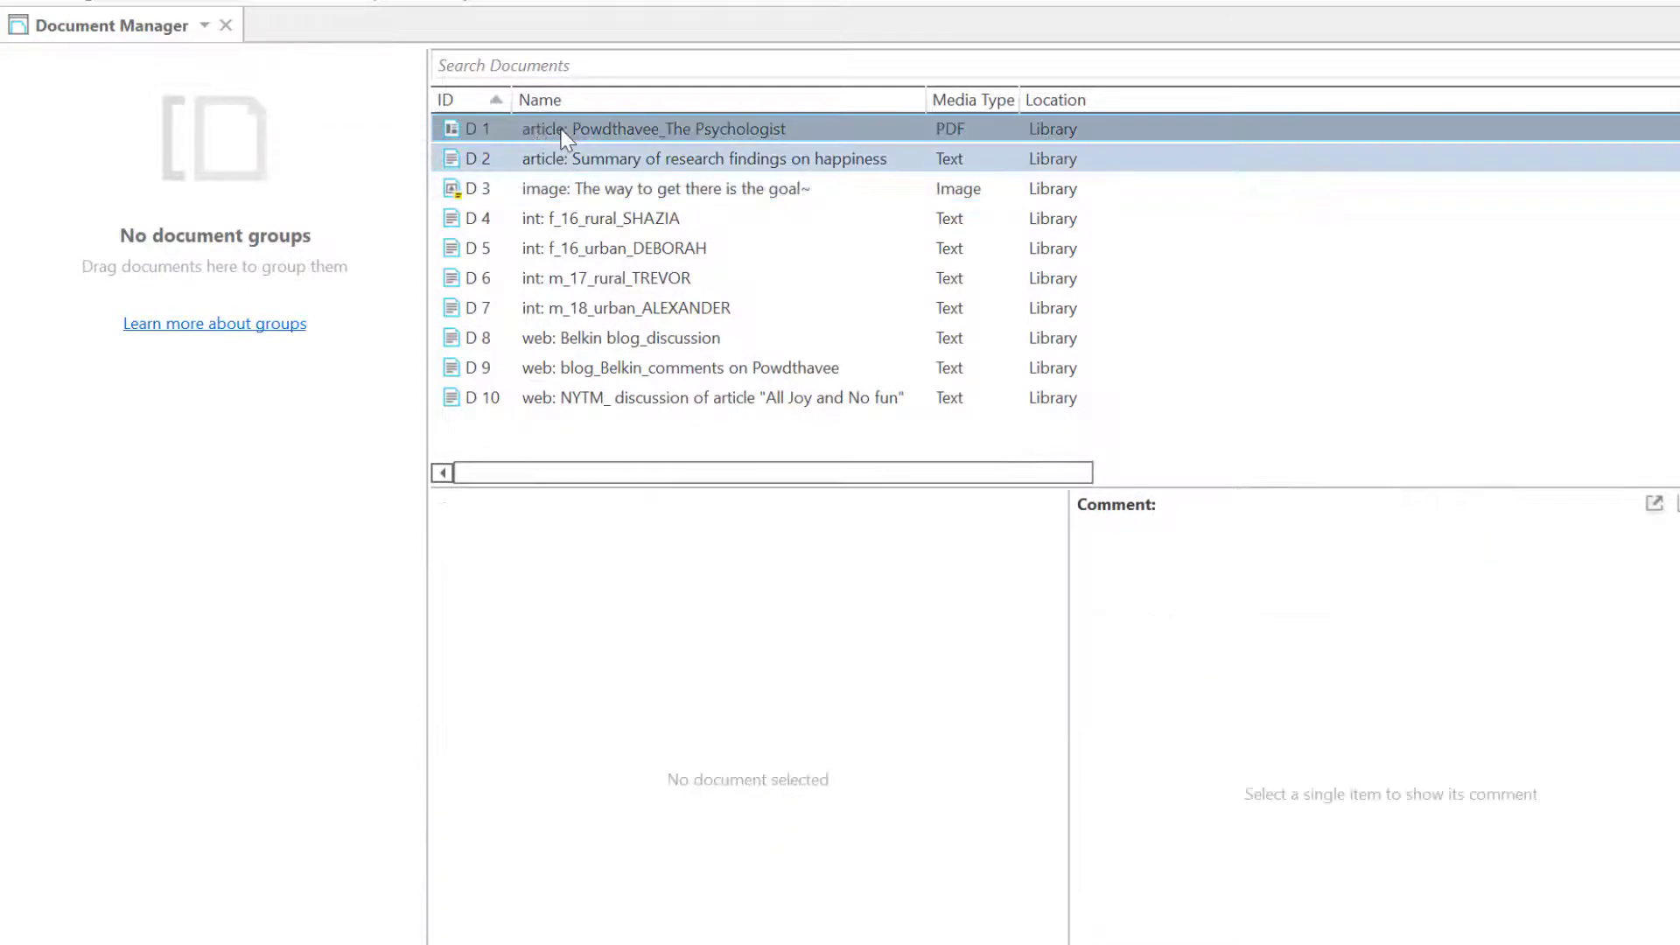
pyautogui.moveTo(564, 138); pyautogui.dragTo(183, 184)
pyautogui.write('ART')
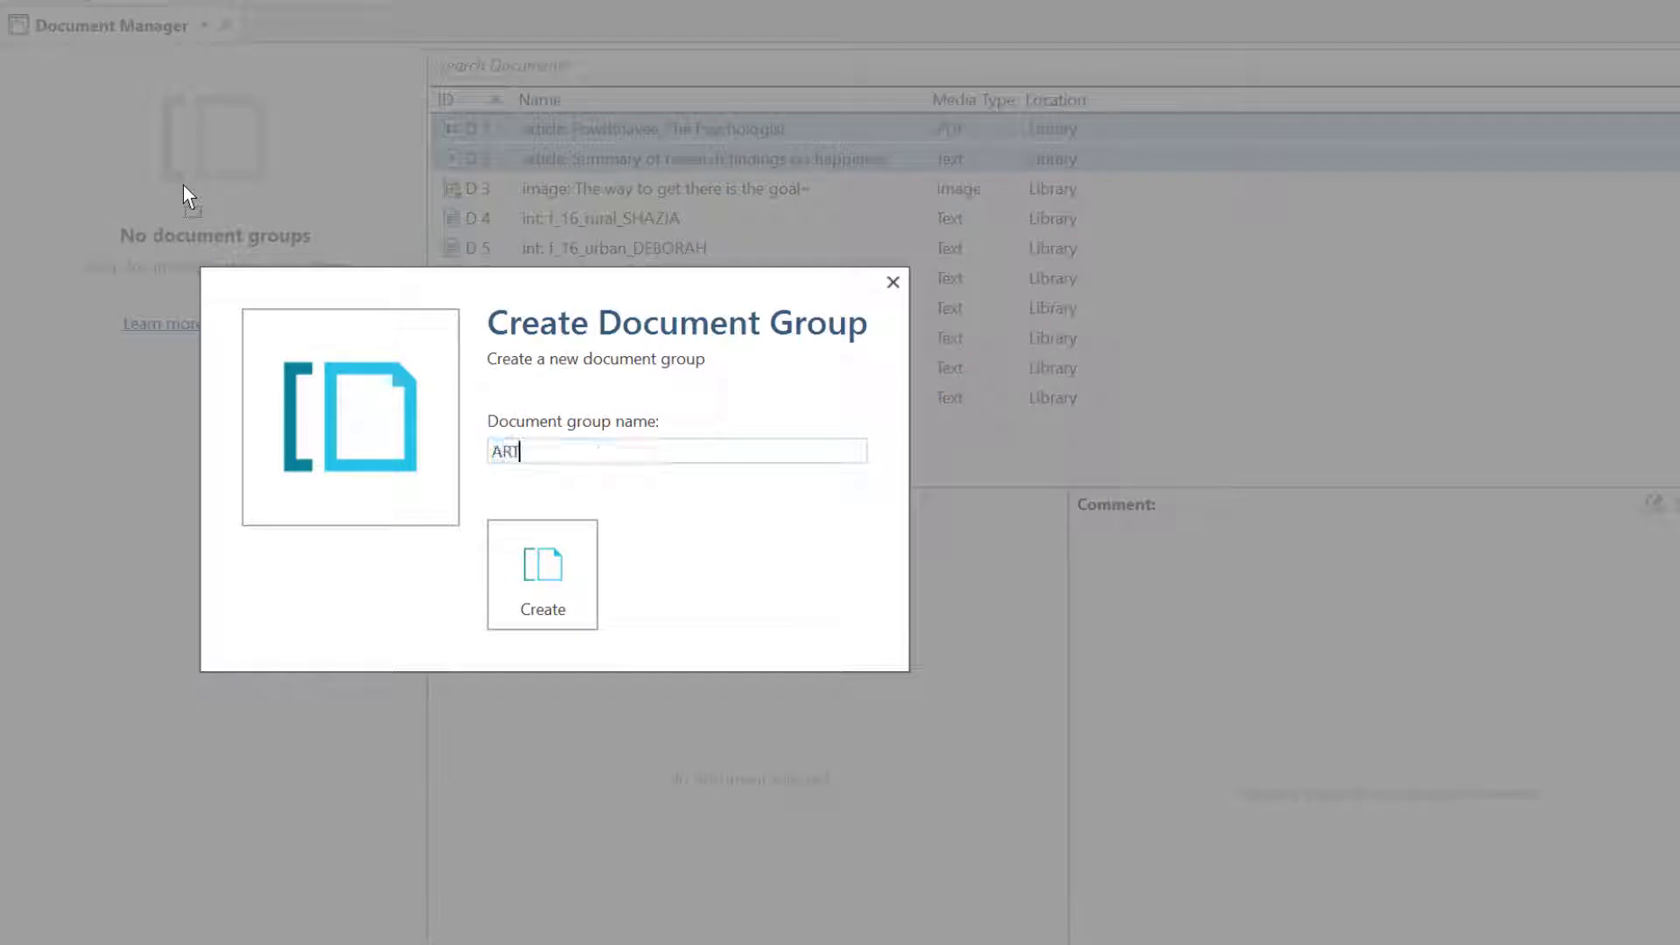
pyautogui.write('IC')
pyautogui.write('LES')
# - Confirm the ARTICLES group for D 1 and D 2, then preview the SHAZIA interview
pyautogui.press('Return')
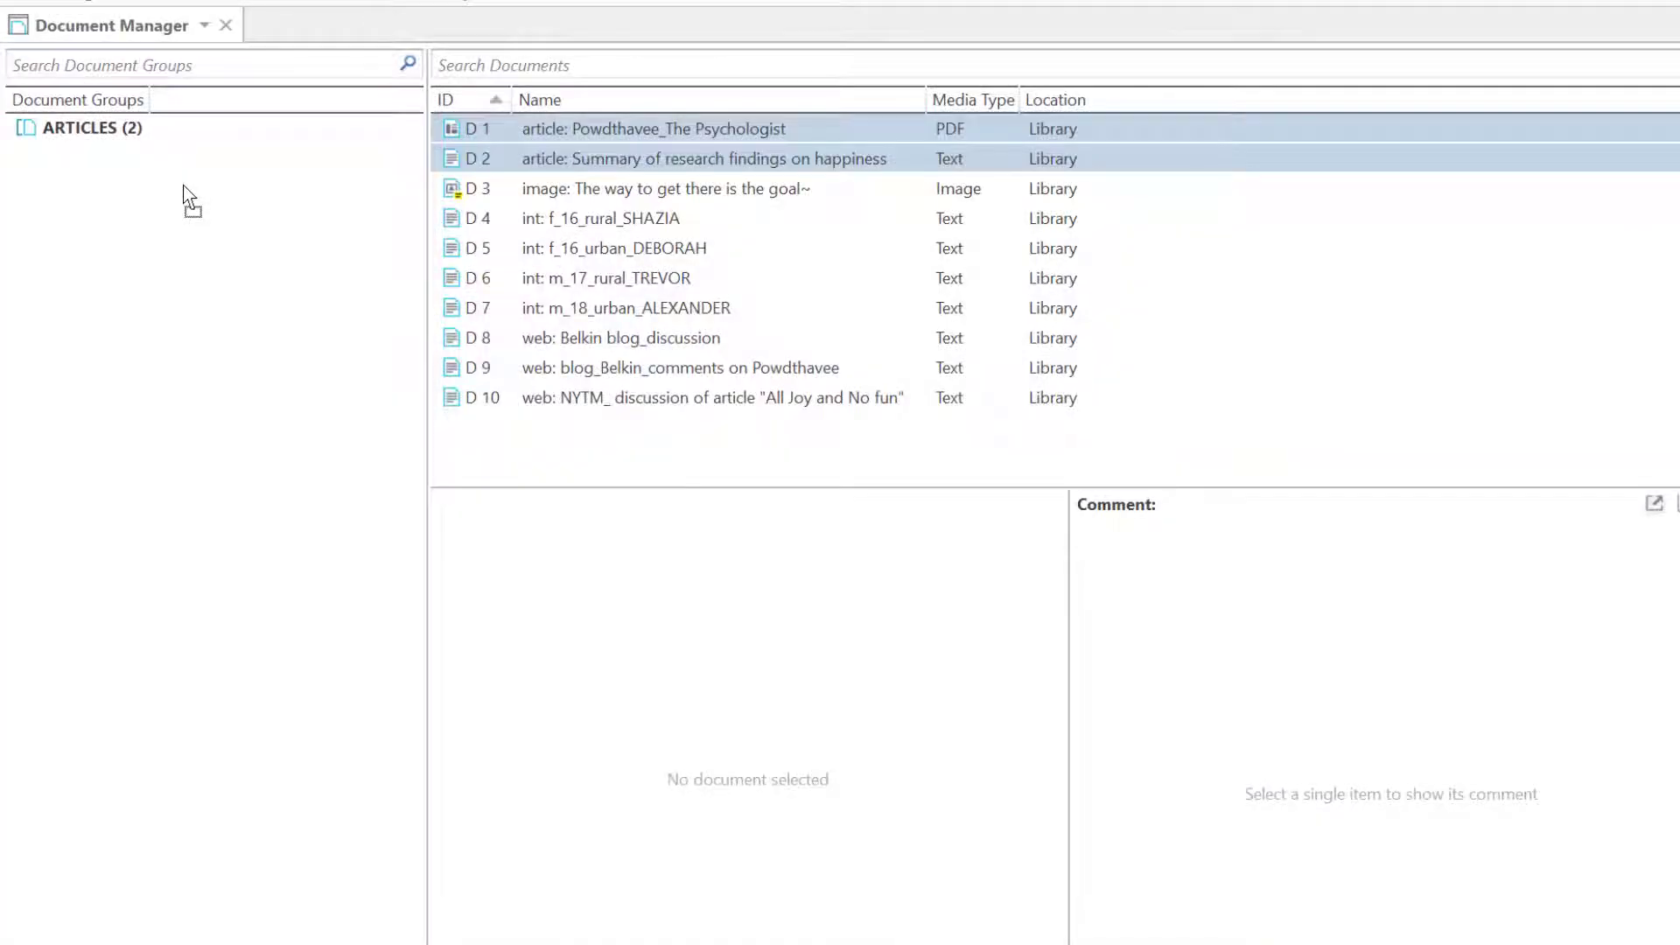
pyautogui.click(569, 218)
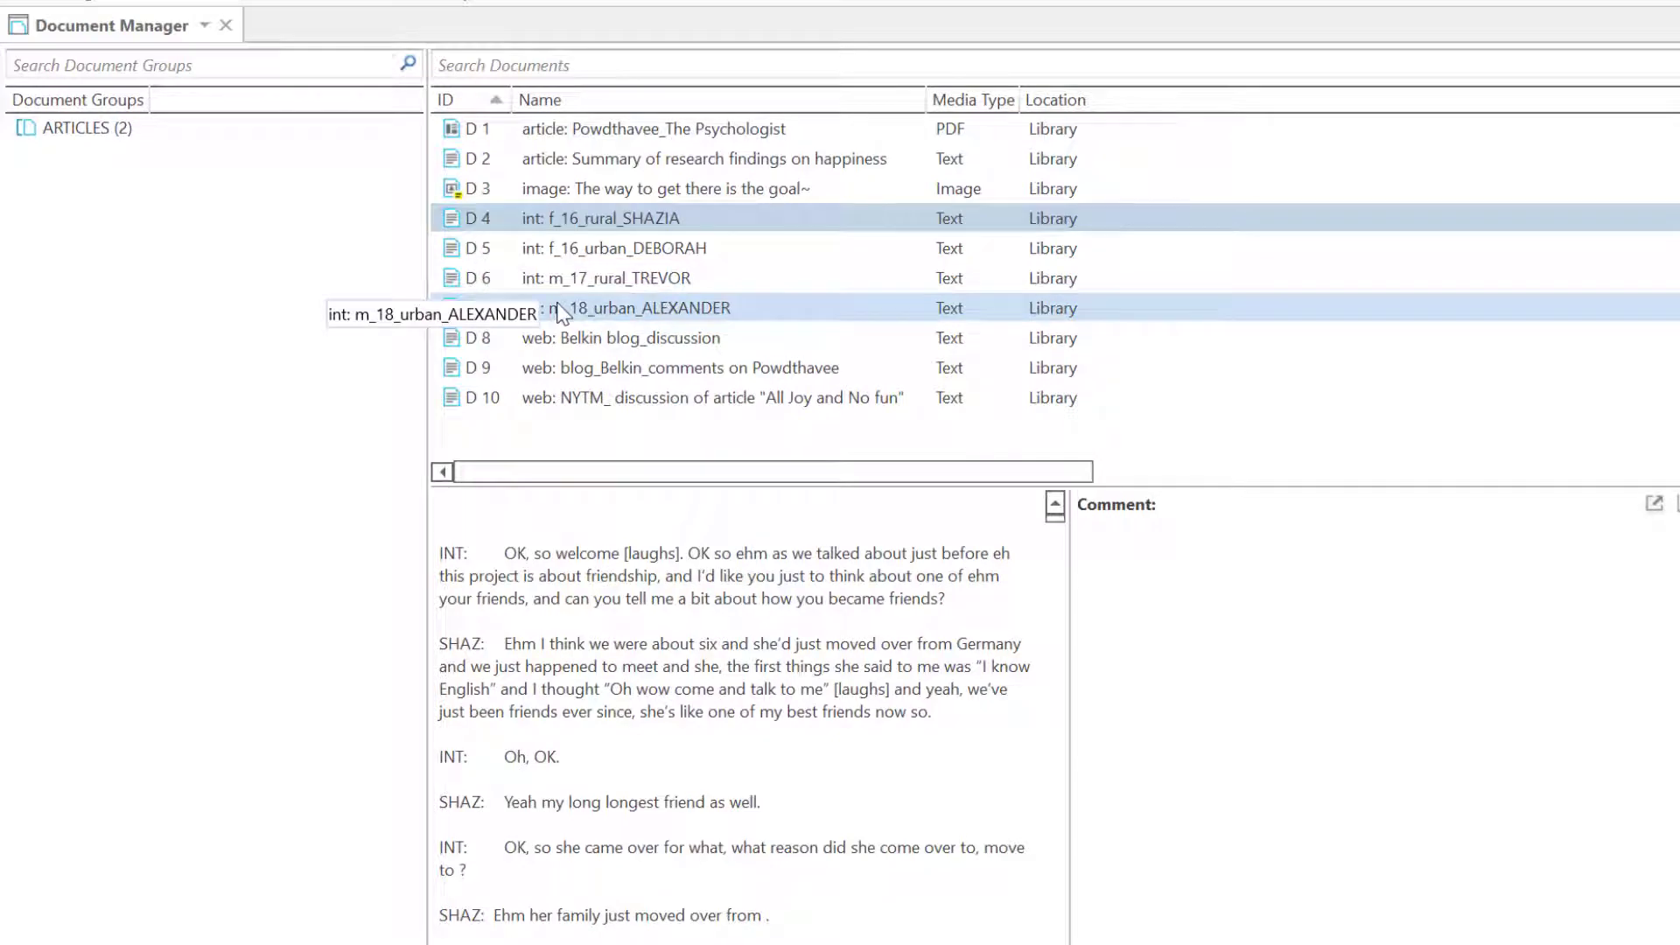
# - Group the four interview documents D4–D7 as interviews
pyautogui.keyDown('shift'); pyautogui.click(561, 312); pyautogui.keyUp('shift')
pyautogui.moveTo(561, 312); pyautogui.dragTo(233, 315)
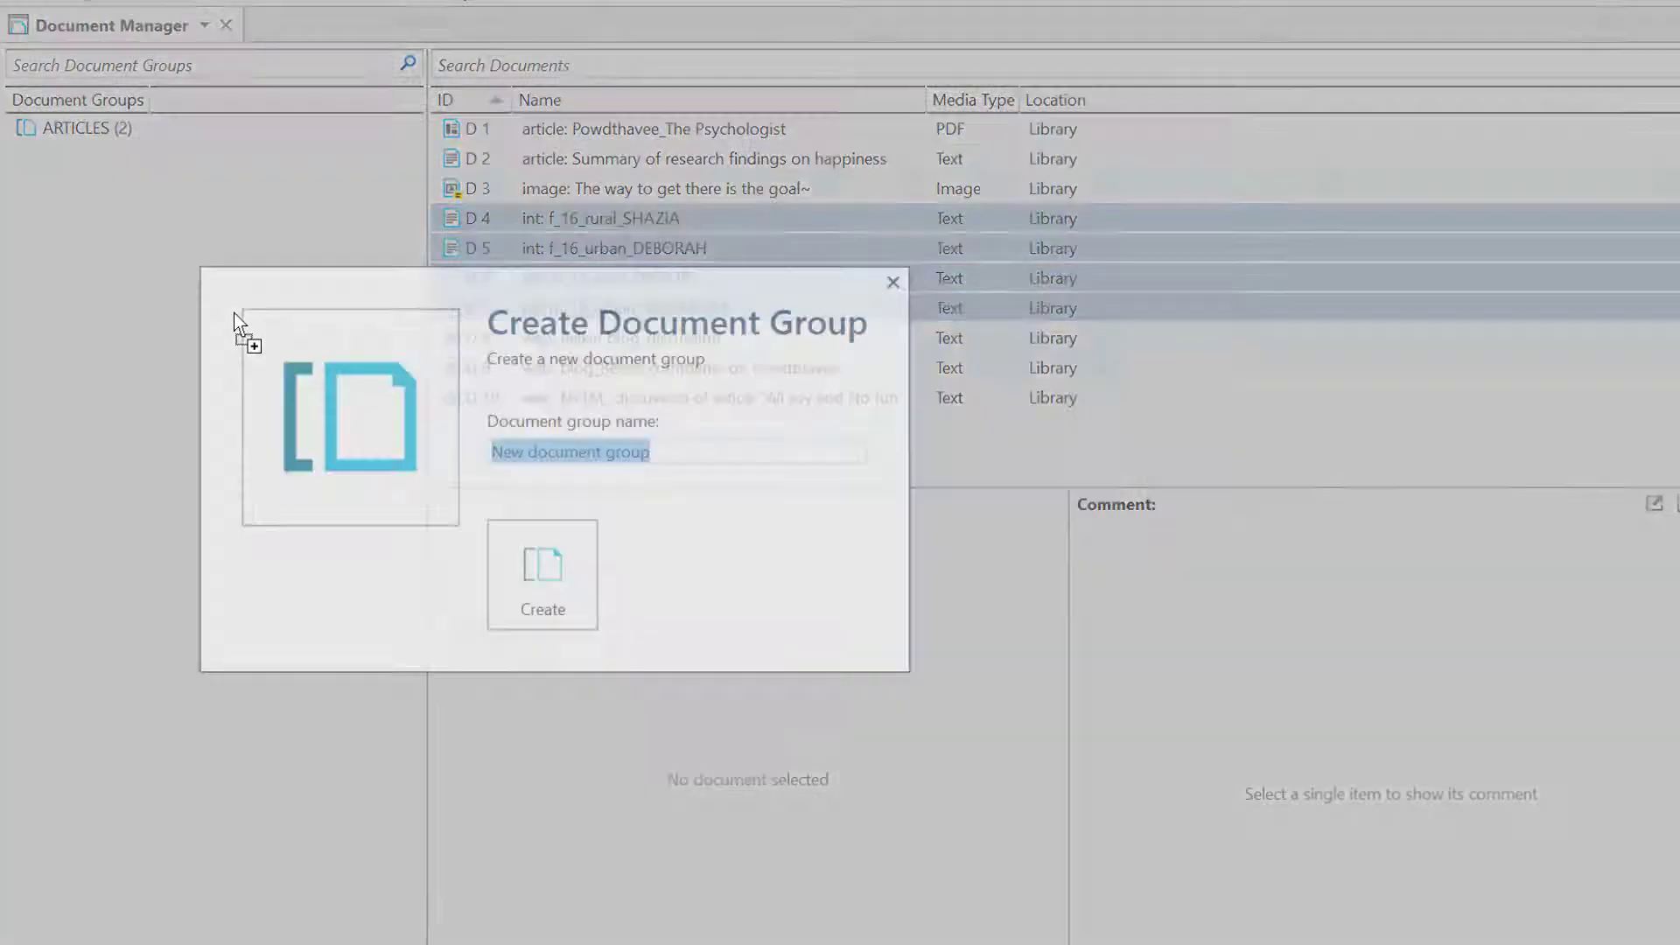
pyautogui.write('inter')
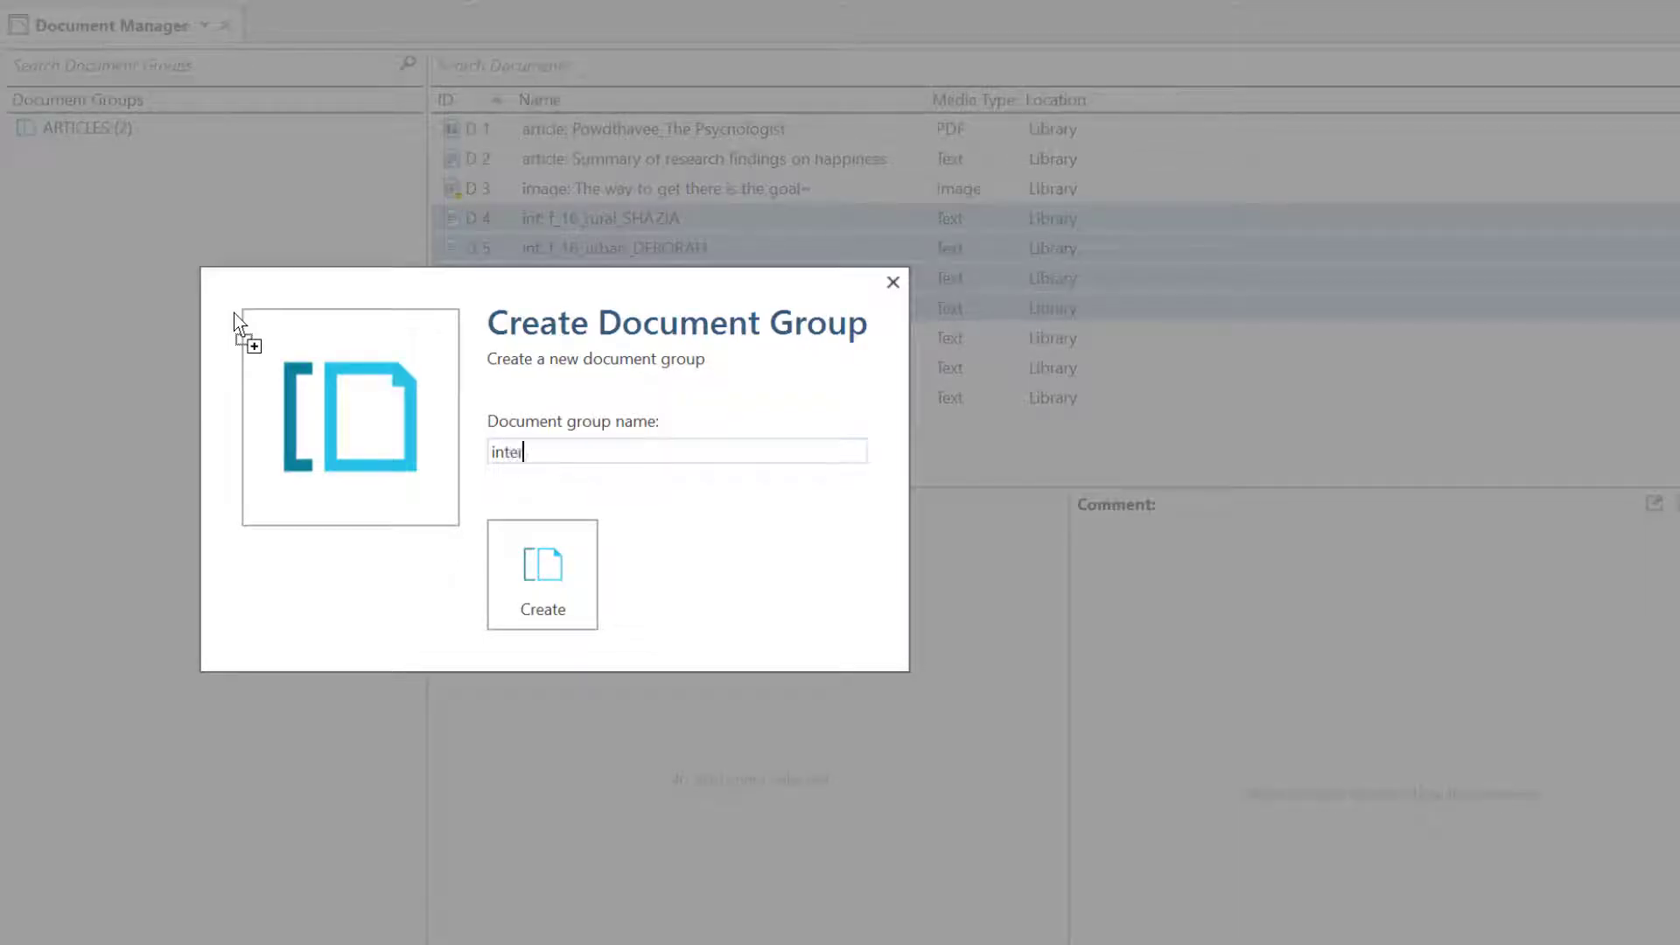
pyautogui.write('views')
pyautogui.press('Return')
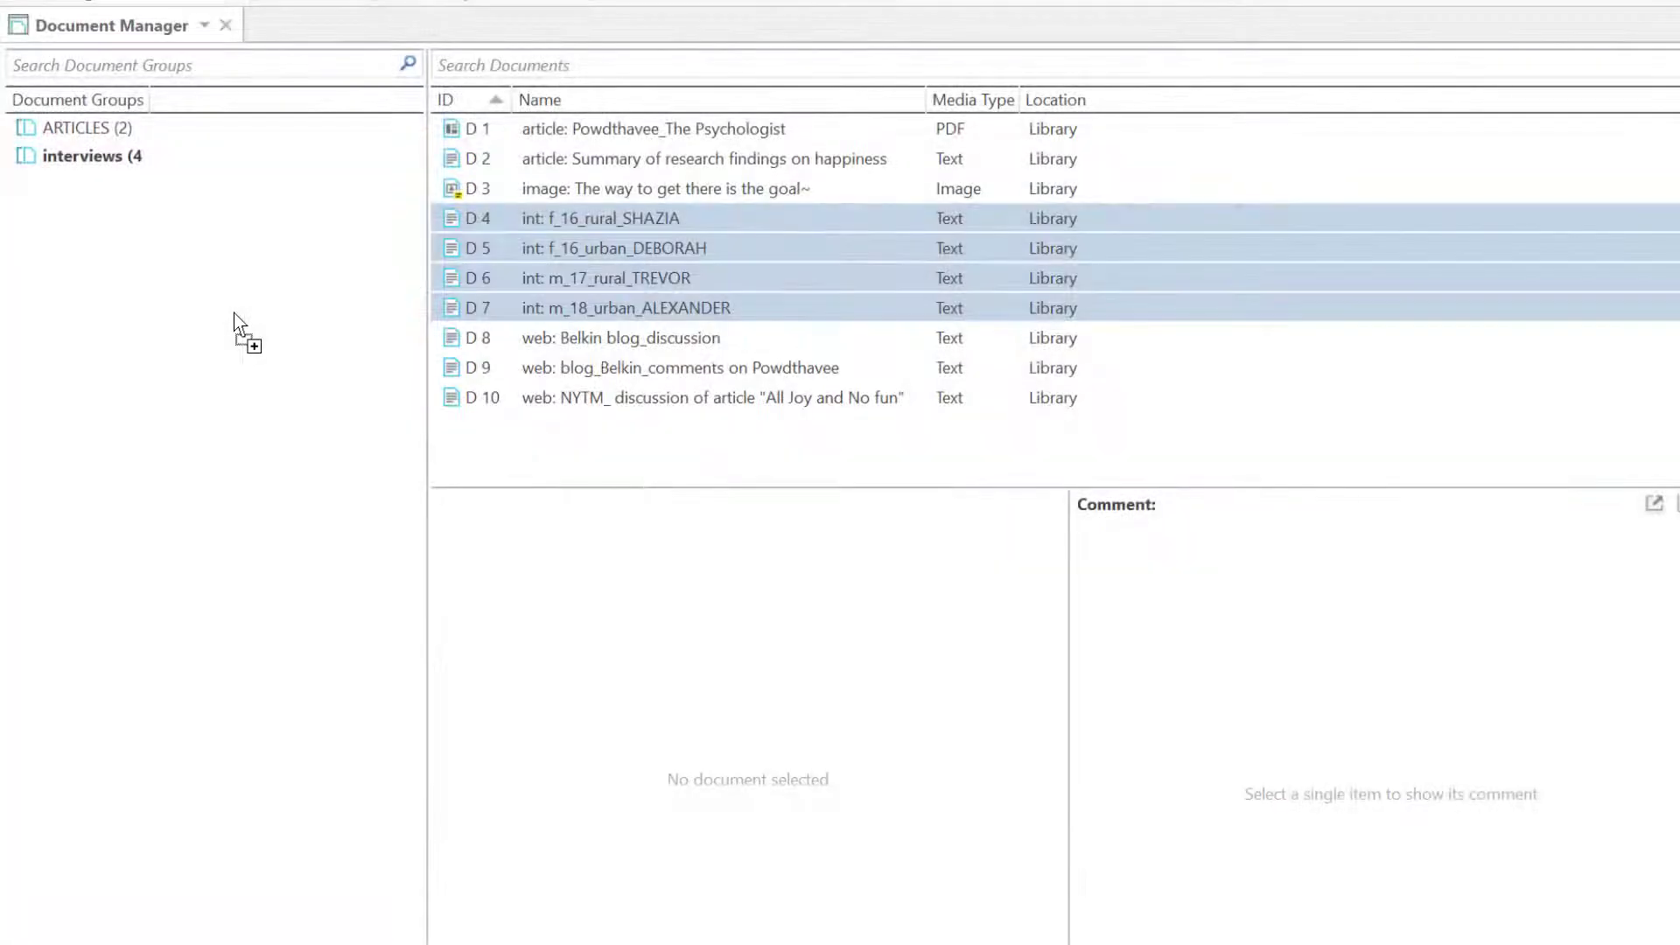
# - Group the three web documents D8–D10 as web
pyautogui.click(536, 399)
pyautogui.keyDown('shift'); pyautogui.click(539, 371); pyautogui.keyUp('shift')
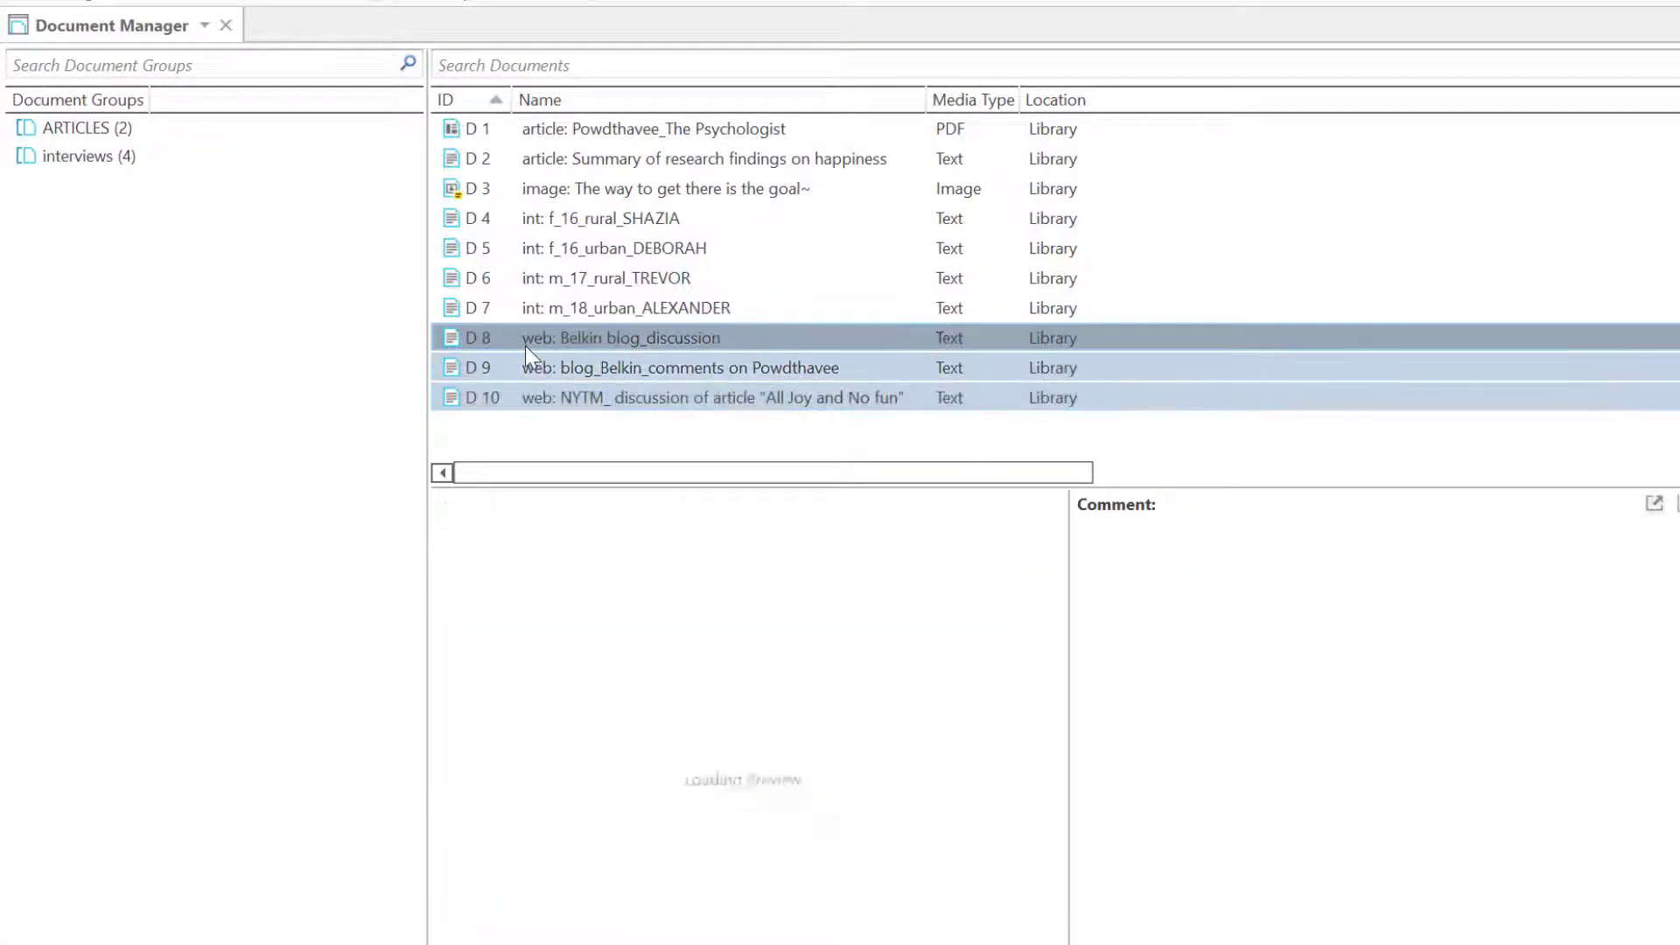
pyautogui.moveTo(526, 345); pyautogui.dragTo(197, 353)
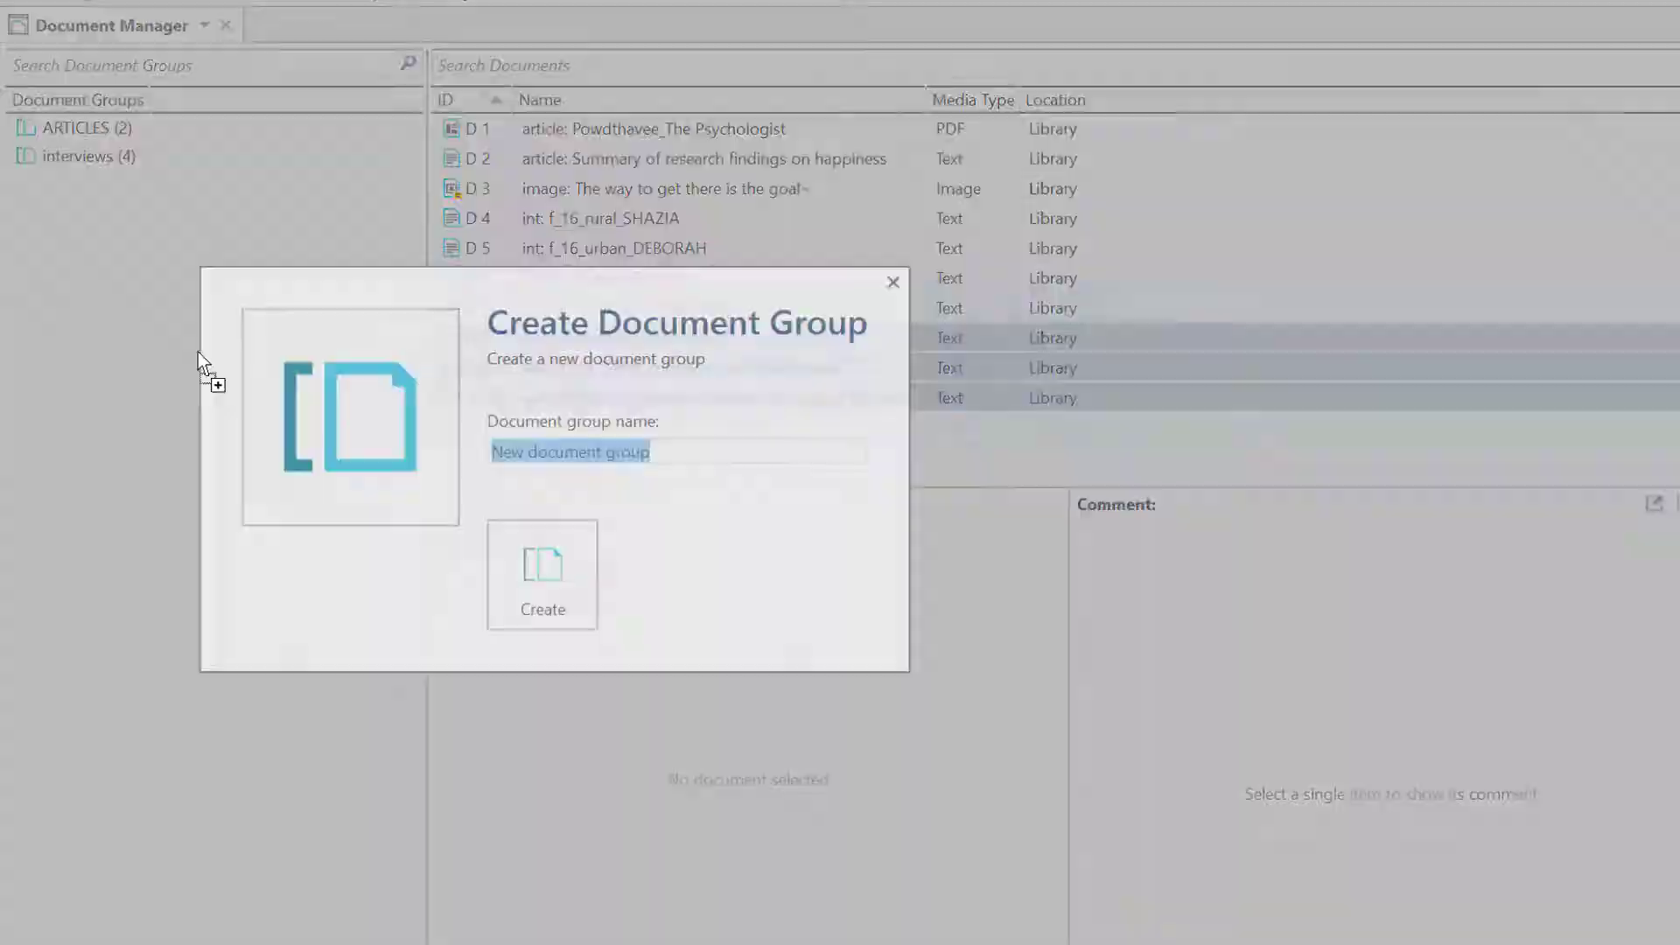
pyautogui.write('web')
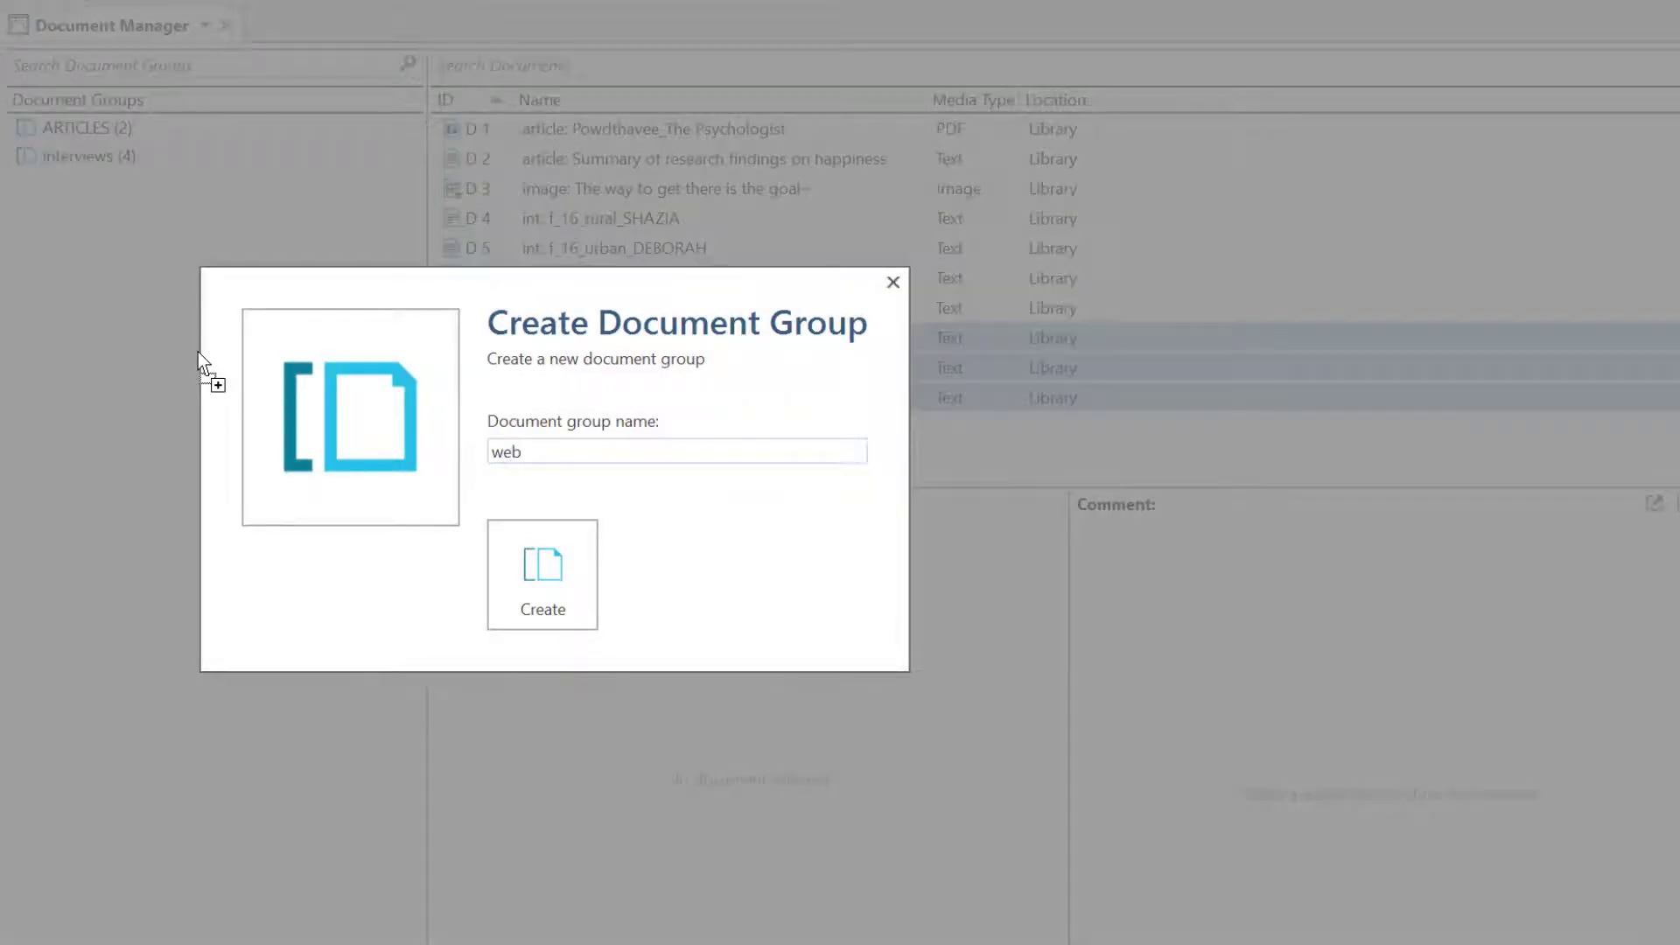
pyautogui.press('Return')
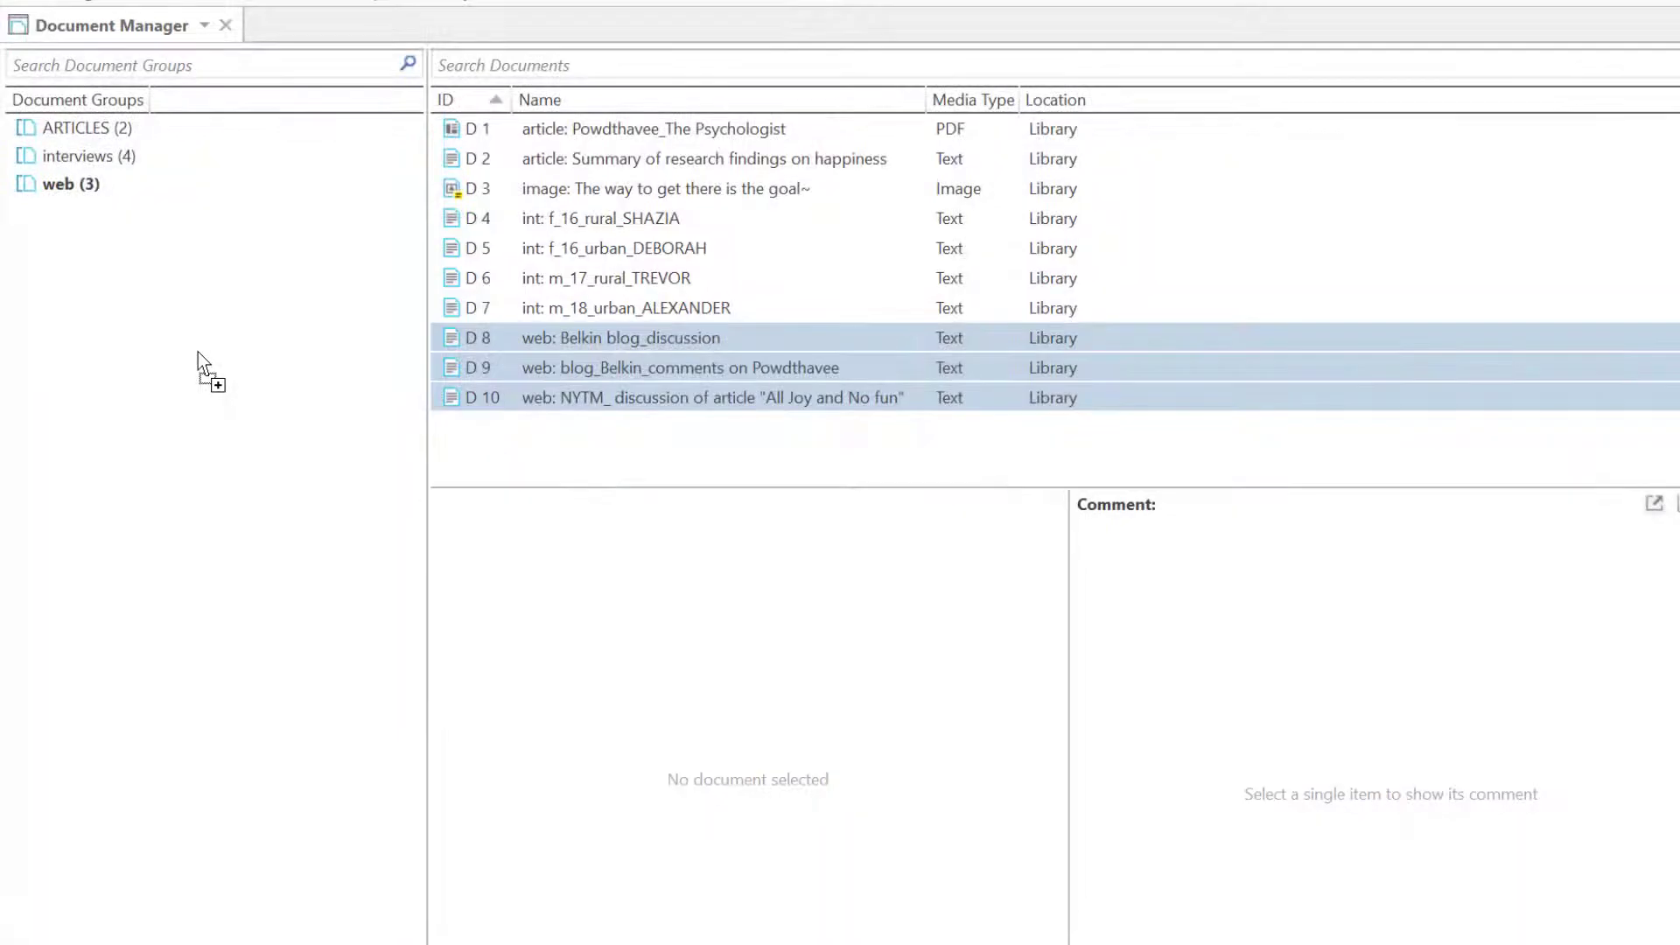
# - Create a gender: female group from the D4 and D5 interviews
pyautogui.click(585, 226)
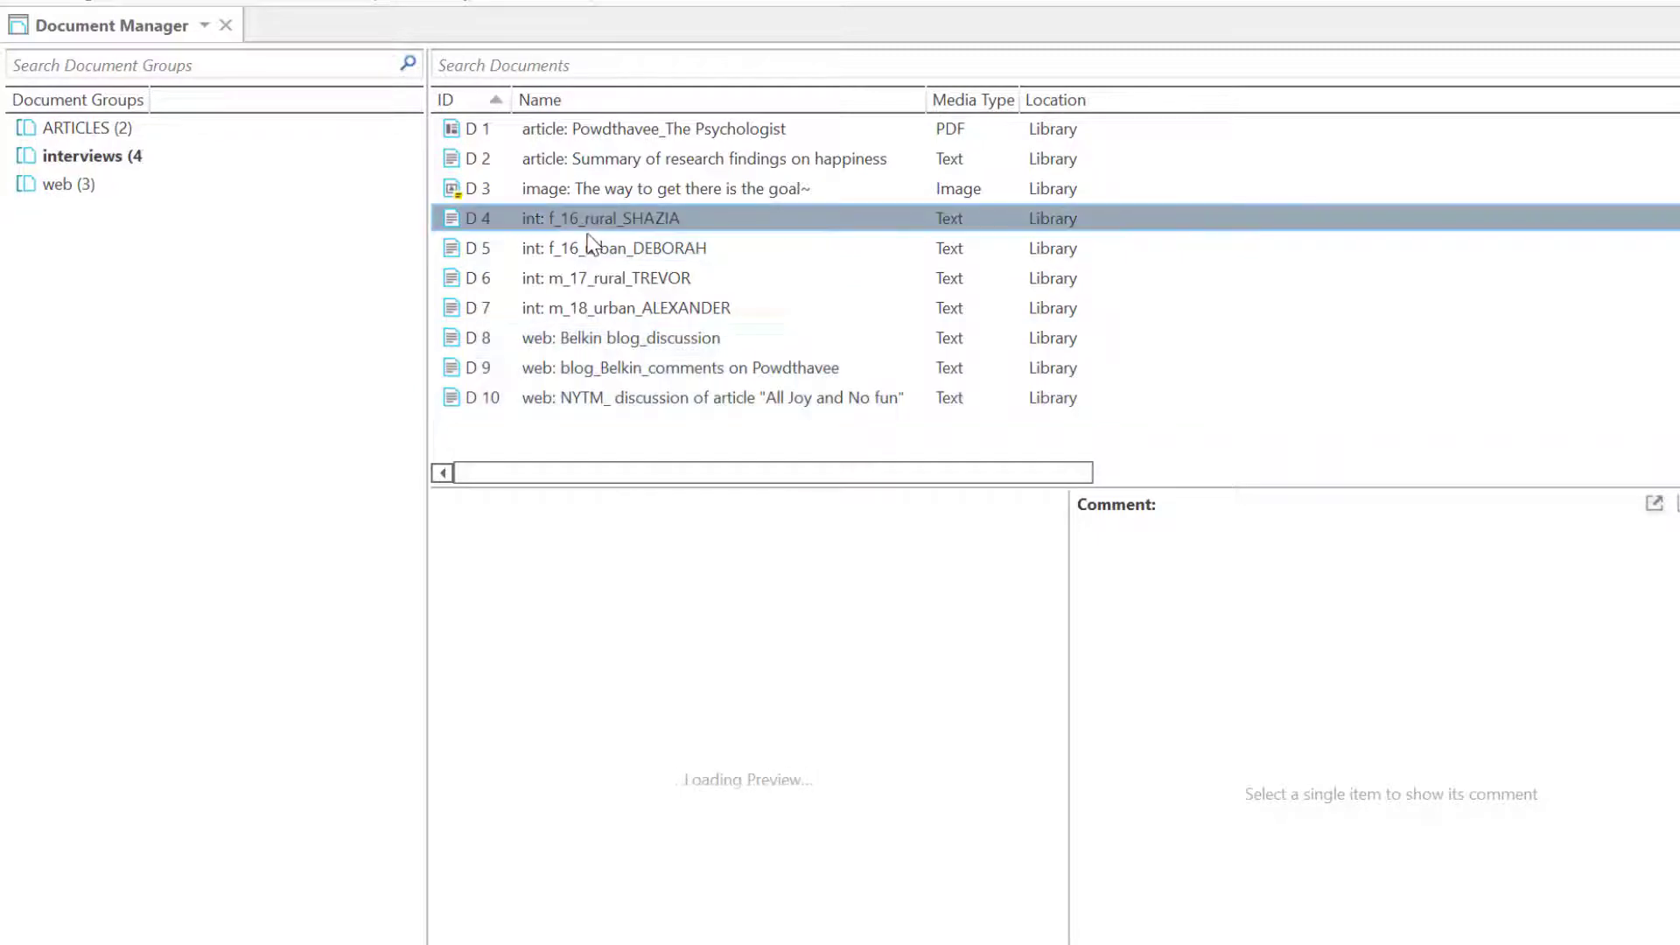
pyautogui.moveTo(593, 243); pyautogui.dragTo(209, 297)
pyautogui.write('gender')
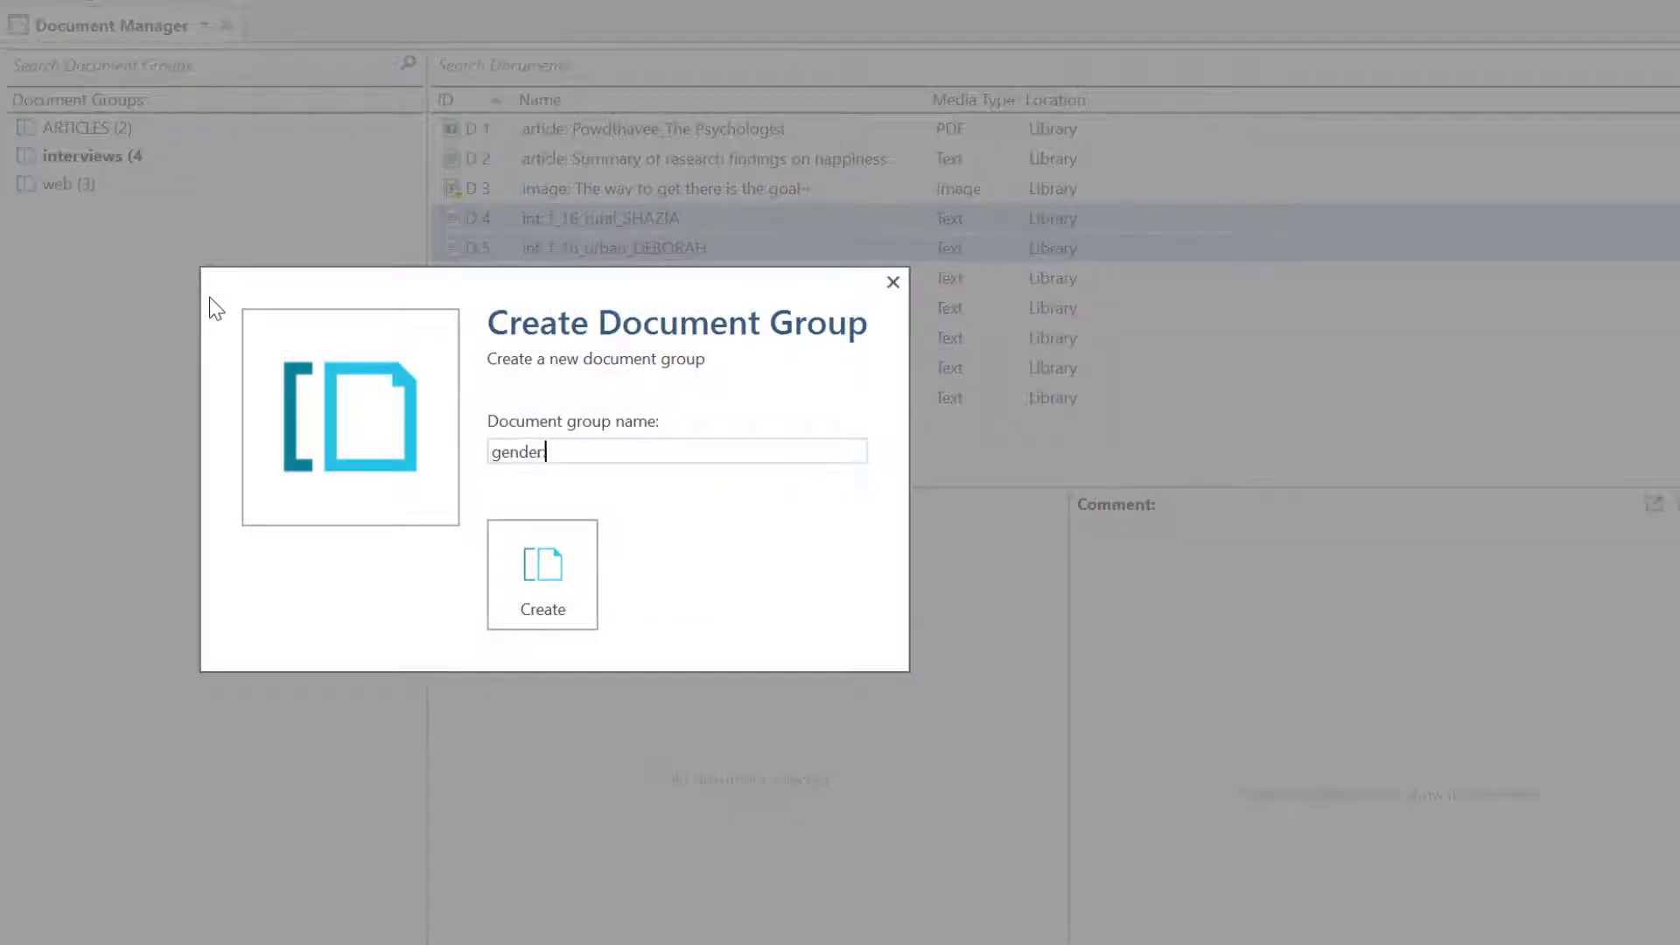
pyautogui.write(': female')
pyautogui.press('Return')
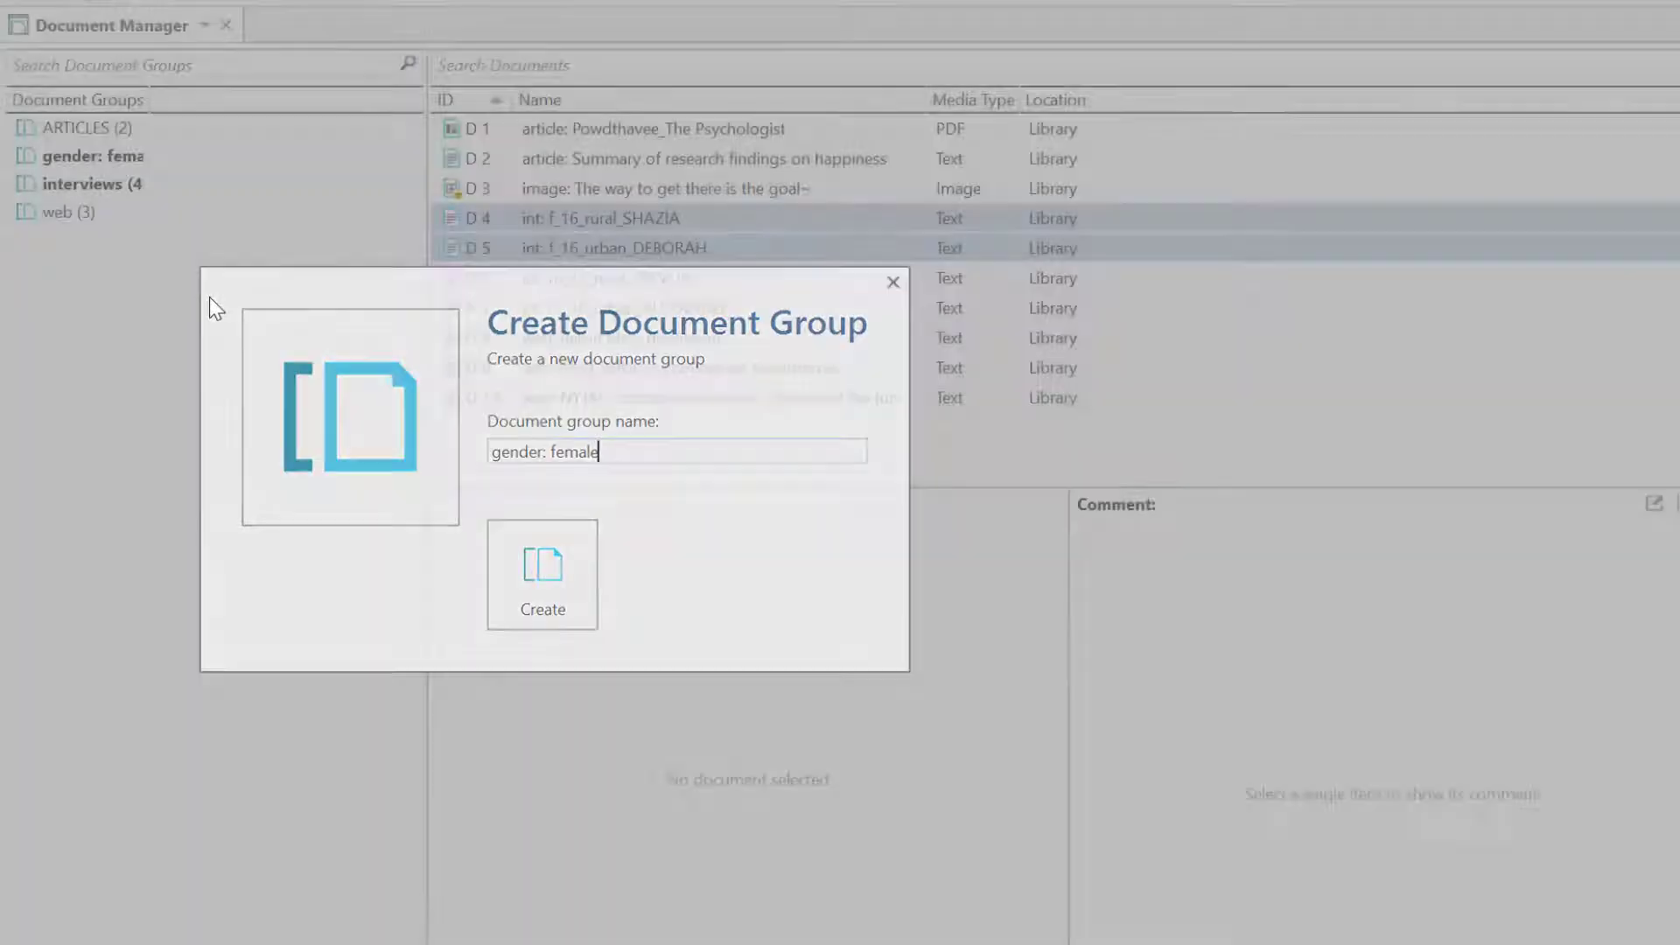
# - Group DEBORAH and ALEXANDER as location: urban and widen the group name column
pyautogui.click(577, 248)
pyautogui.keyDown('shift'); pyautogui.click(579, 278); pyautogui.keyUp('shift')
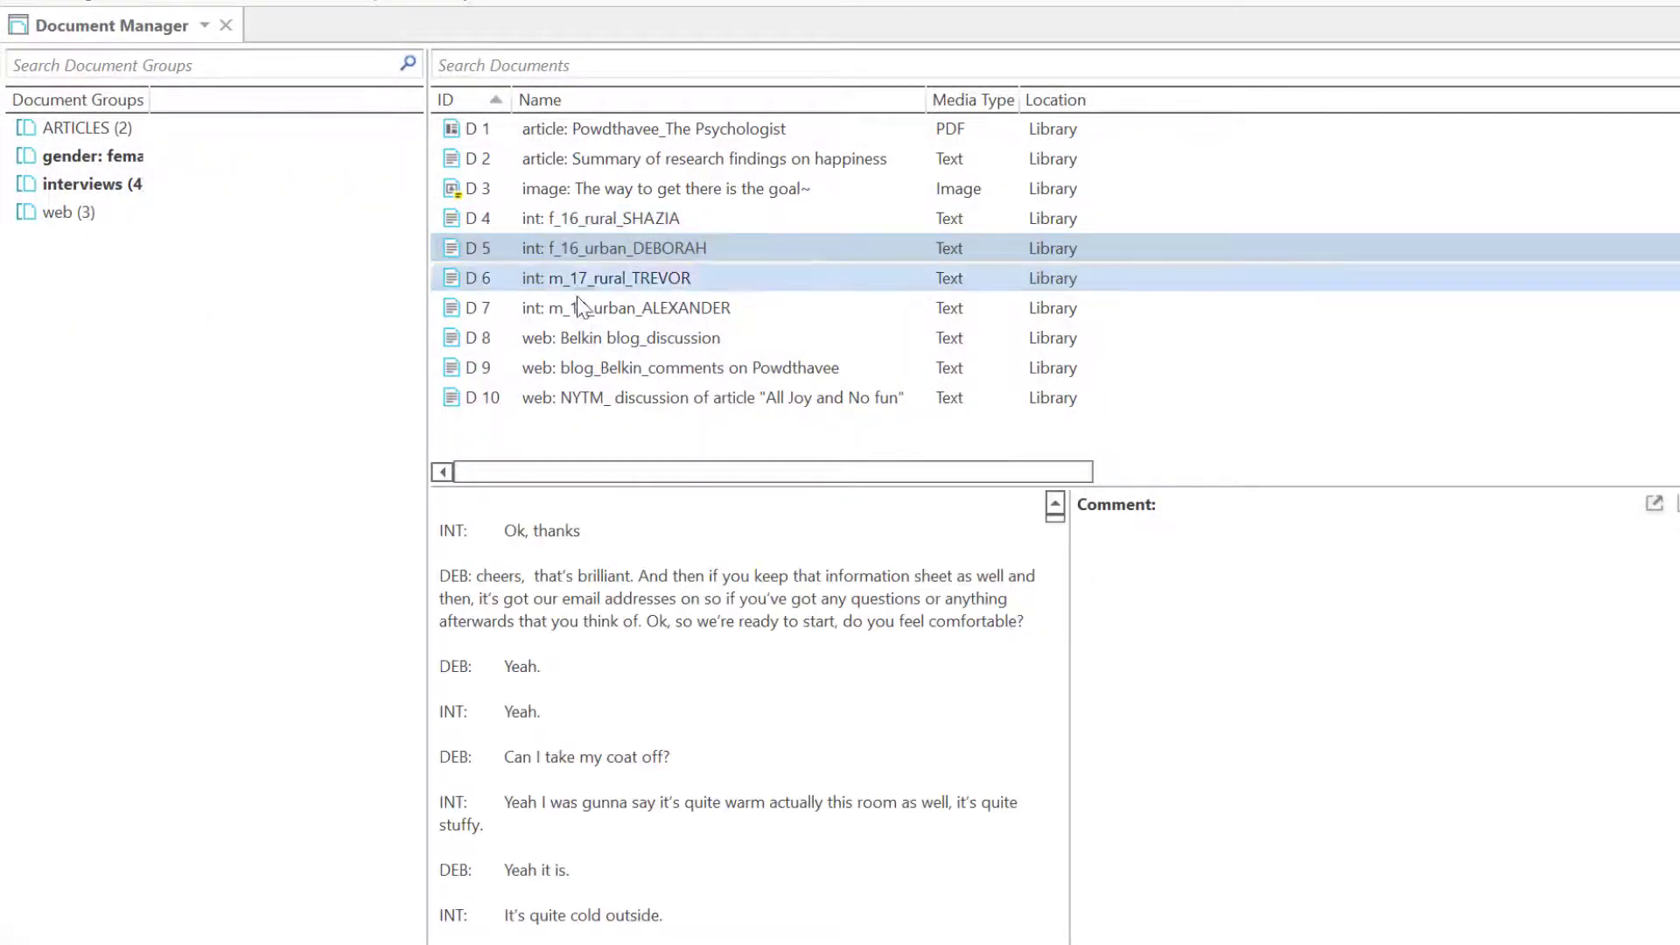
pyautogui.click(578, 307)
pyautogui.keyDown('ctrl'); pyautogui.click(605, 253); pyautogui.keyUp('ctrl')
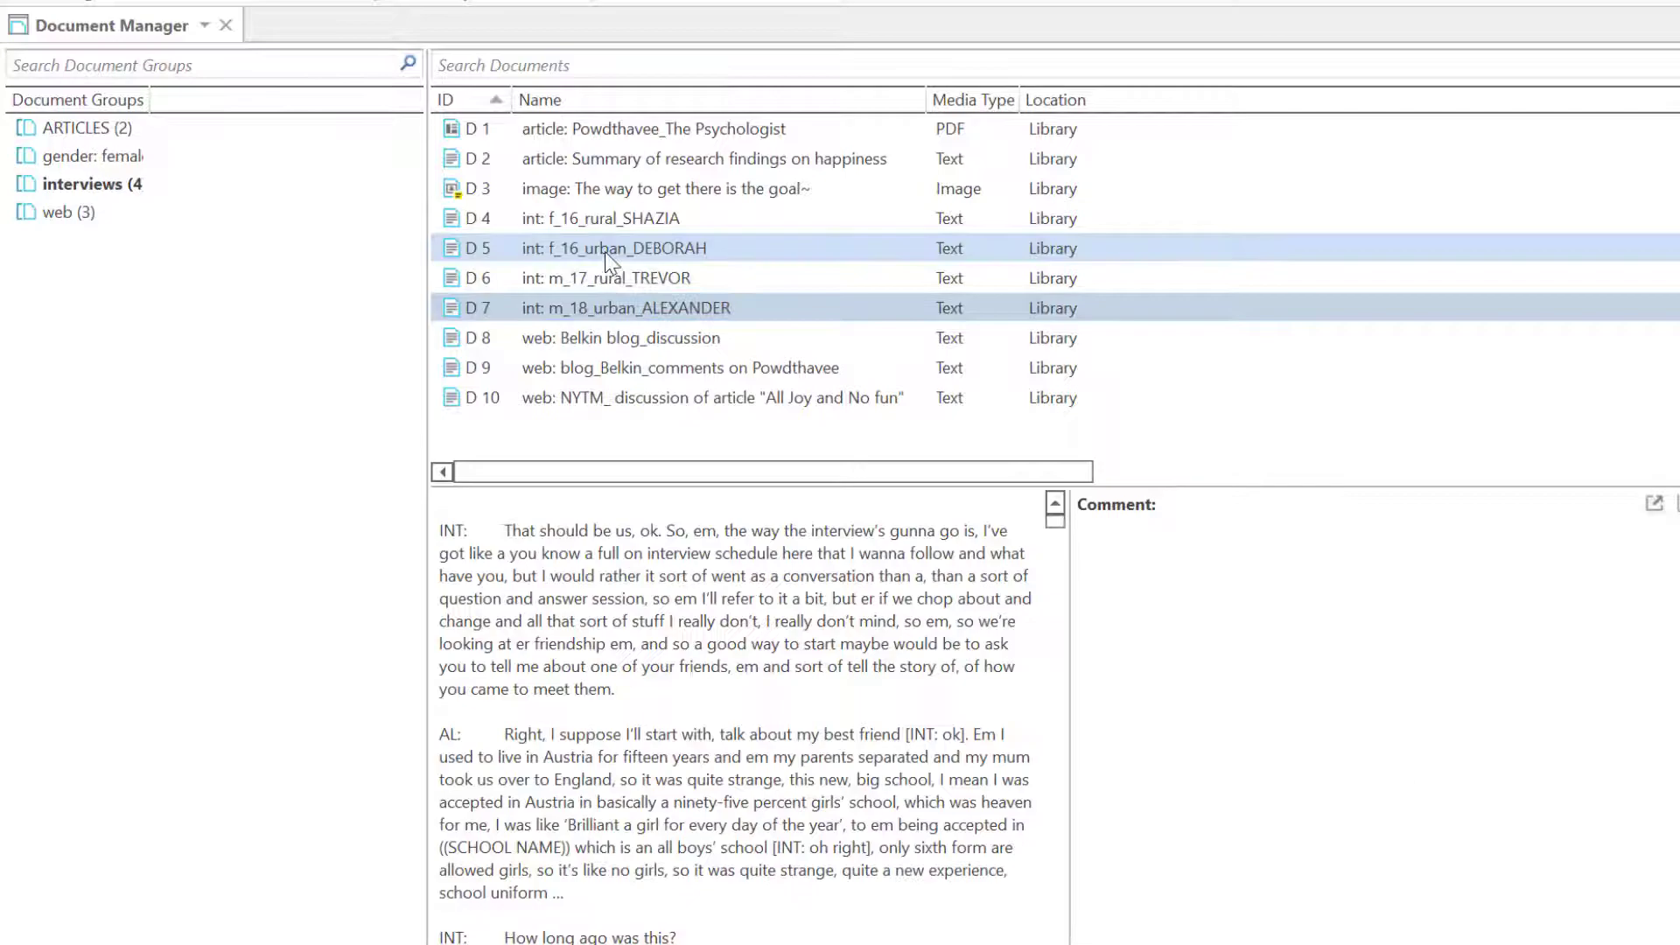
pyautogui.moveTo(598, 251); pyautogui.dragTo(202, 338)
pyautogui.write('loca')
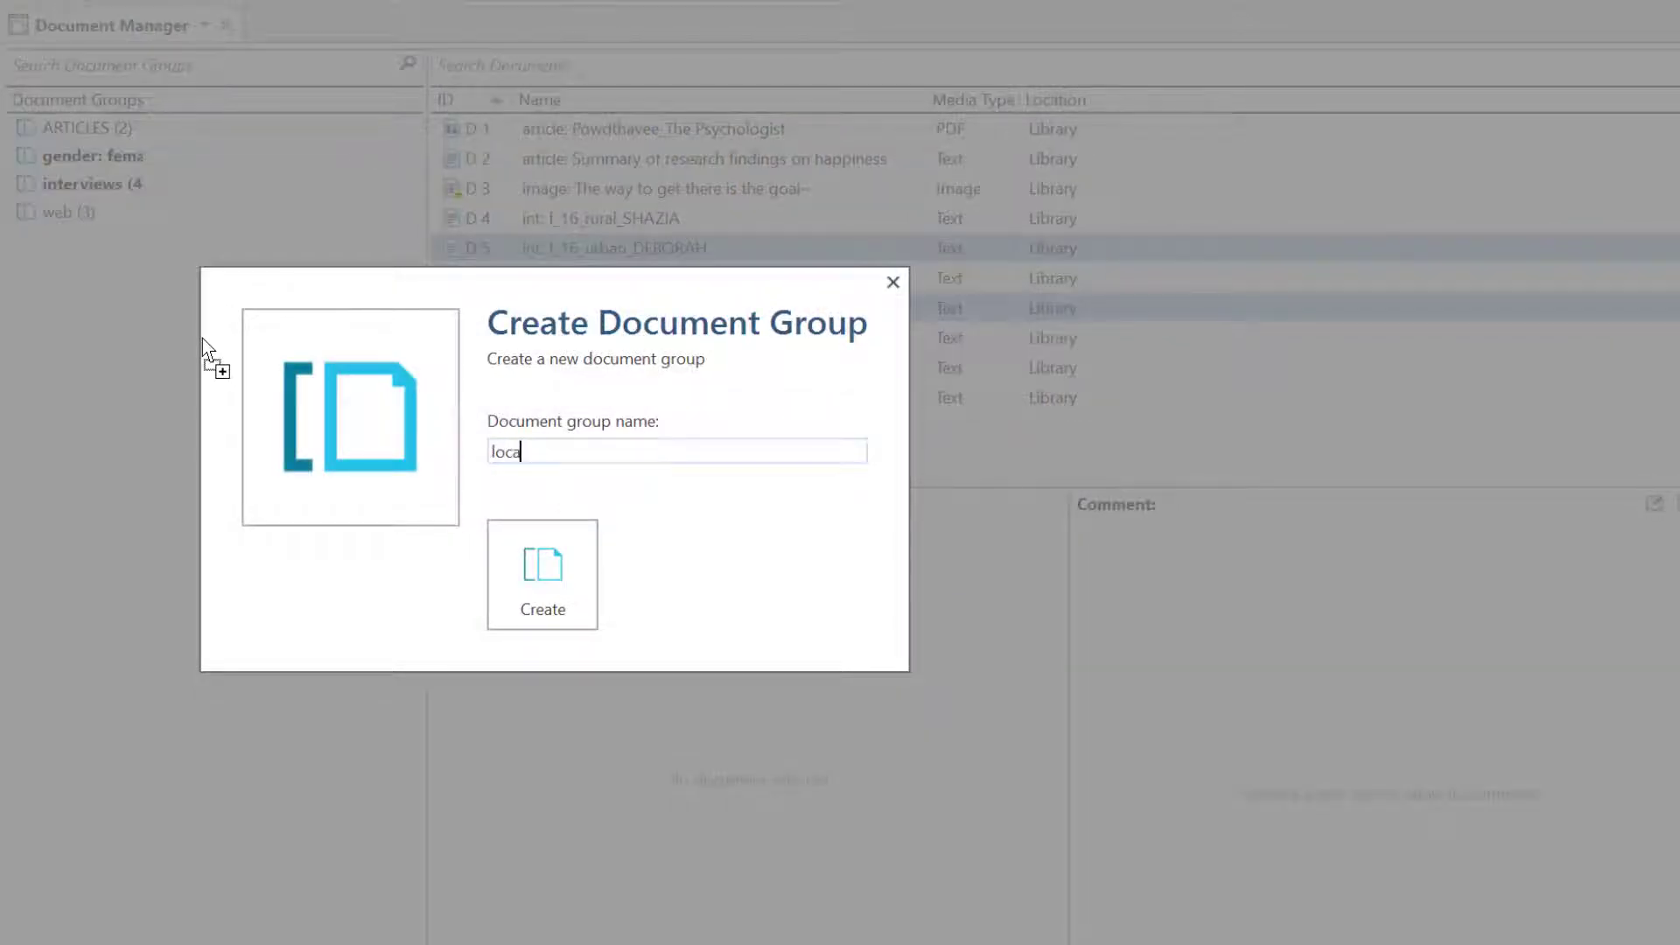
pyautogui.write('tion:')
pyautogui.write(' urb')
pyautogui.write('an')
pyautogui.press('Return')
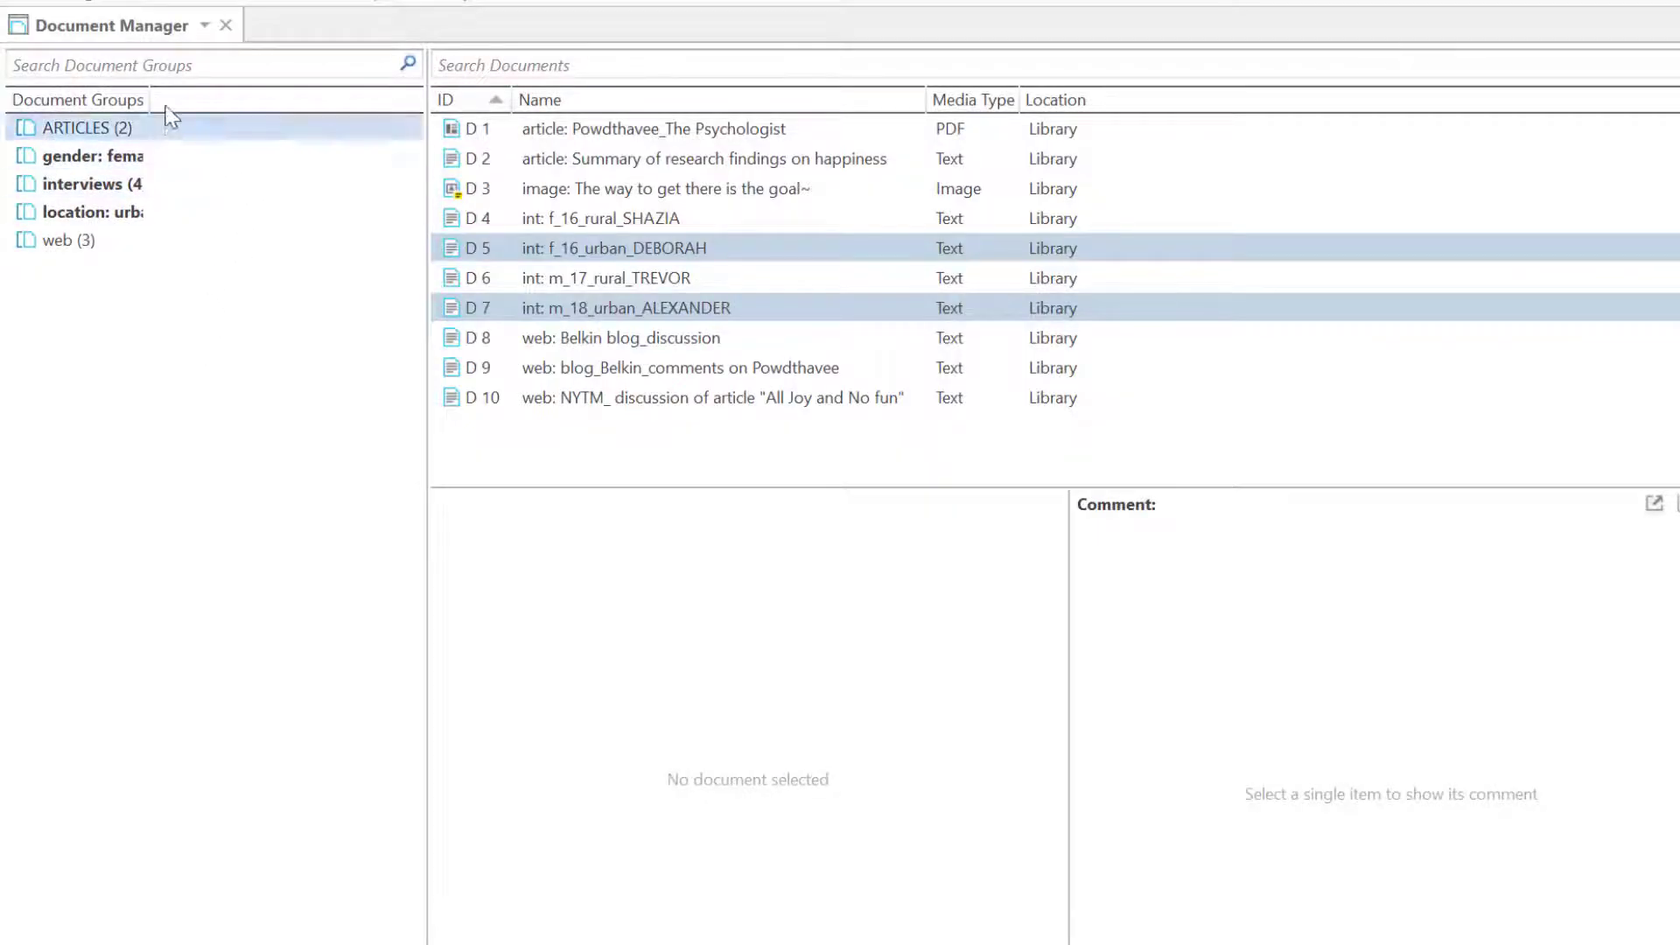
pyautogui.moveTo(145, 98); pyautogui.dragTo(230, 101)
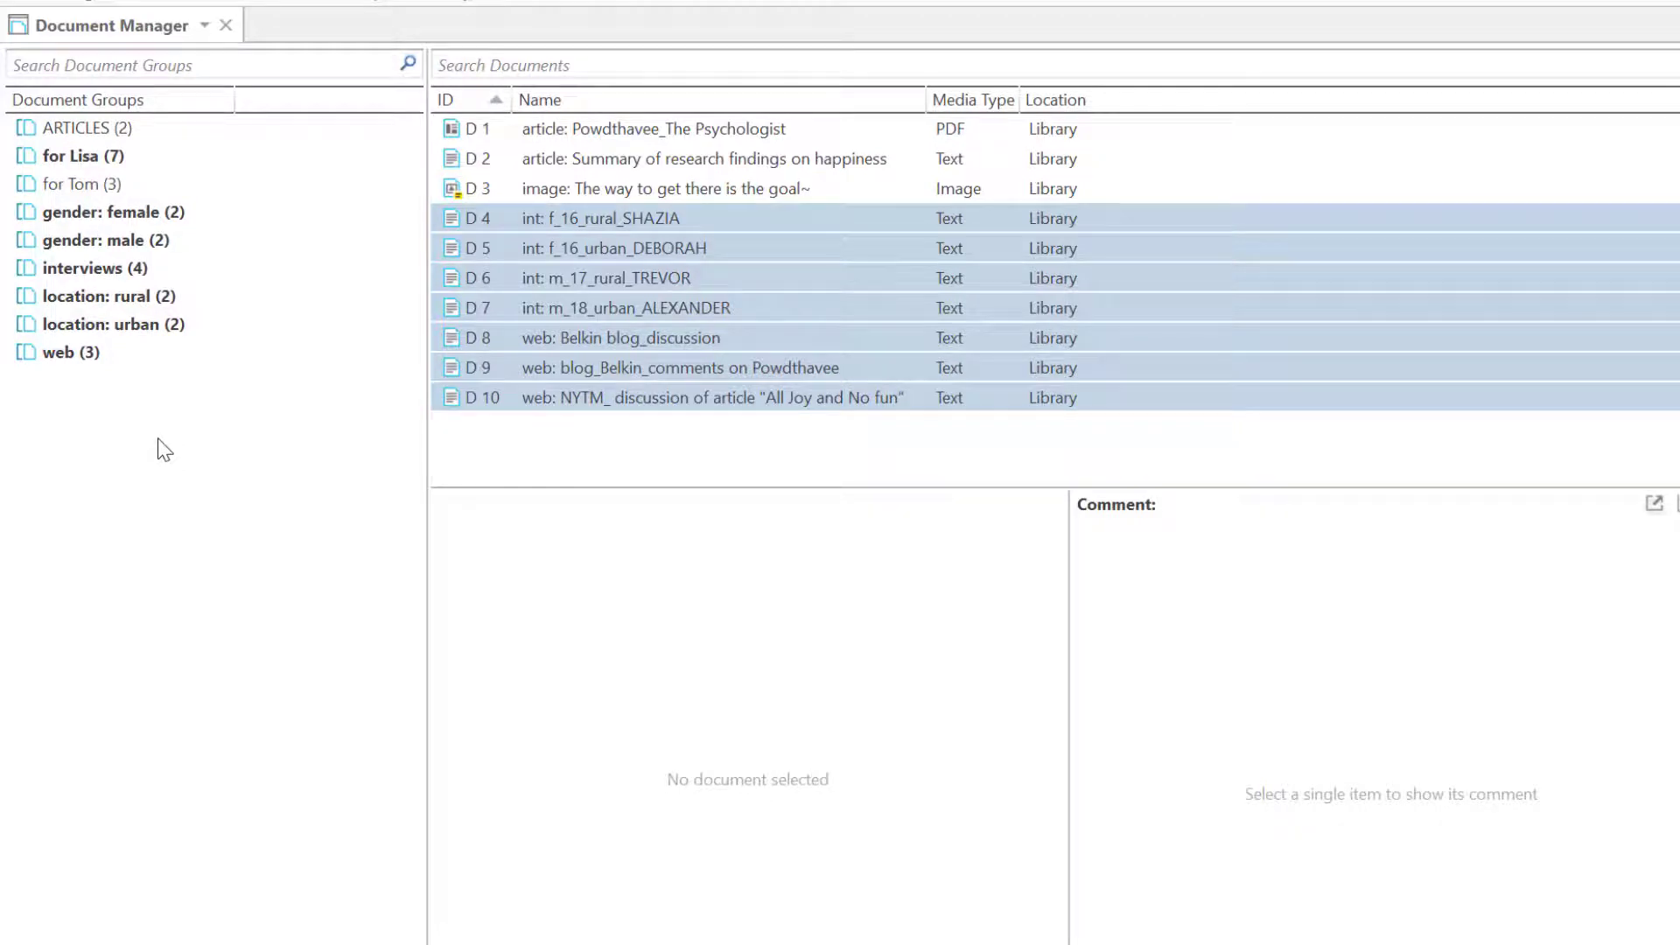
# - Show the window options from the Document Manager tab's dropdown arrow
pyautogui.click(205, 26)
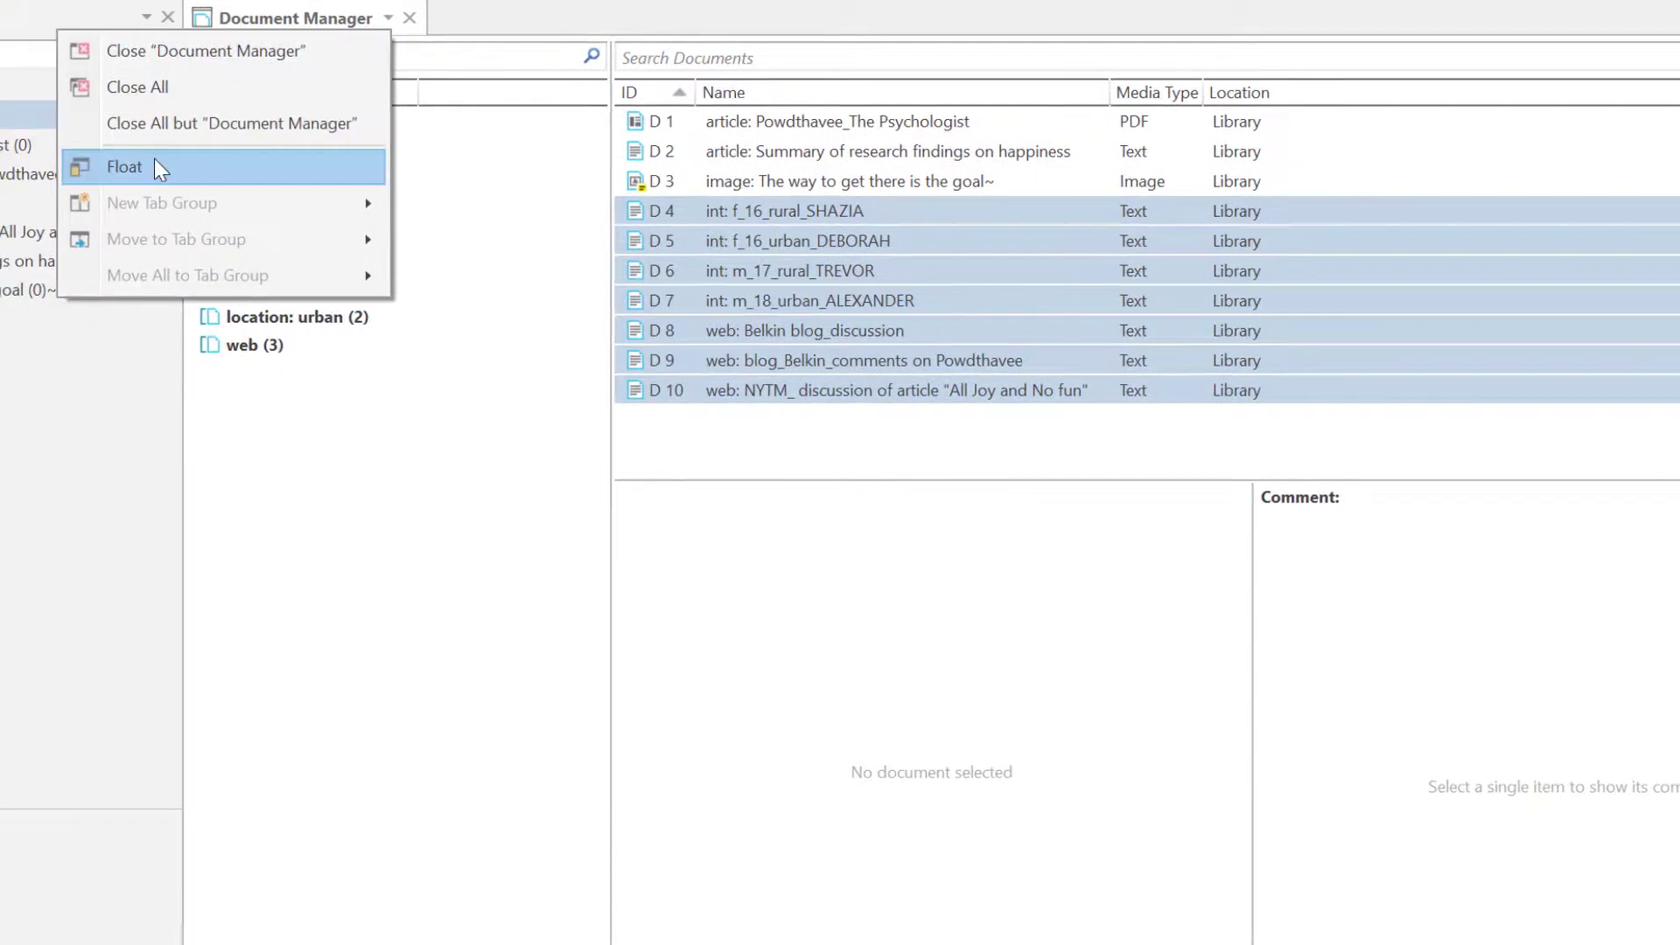
# - Float the Document Manager, filter by interviews, gender: male and for Tom, then clear the filter
pyautogui.click(153, 167)
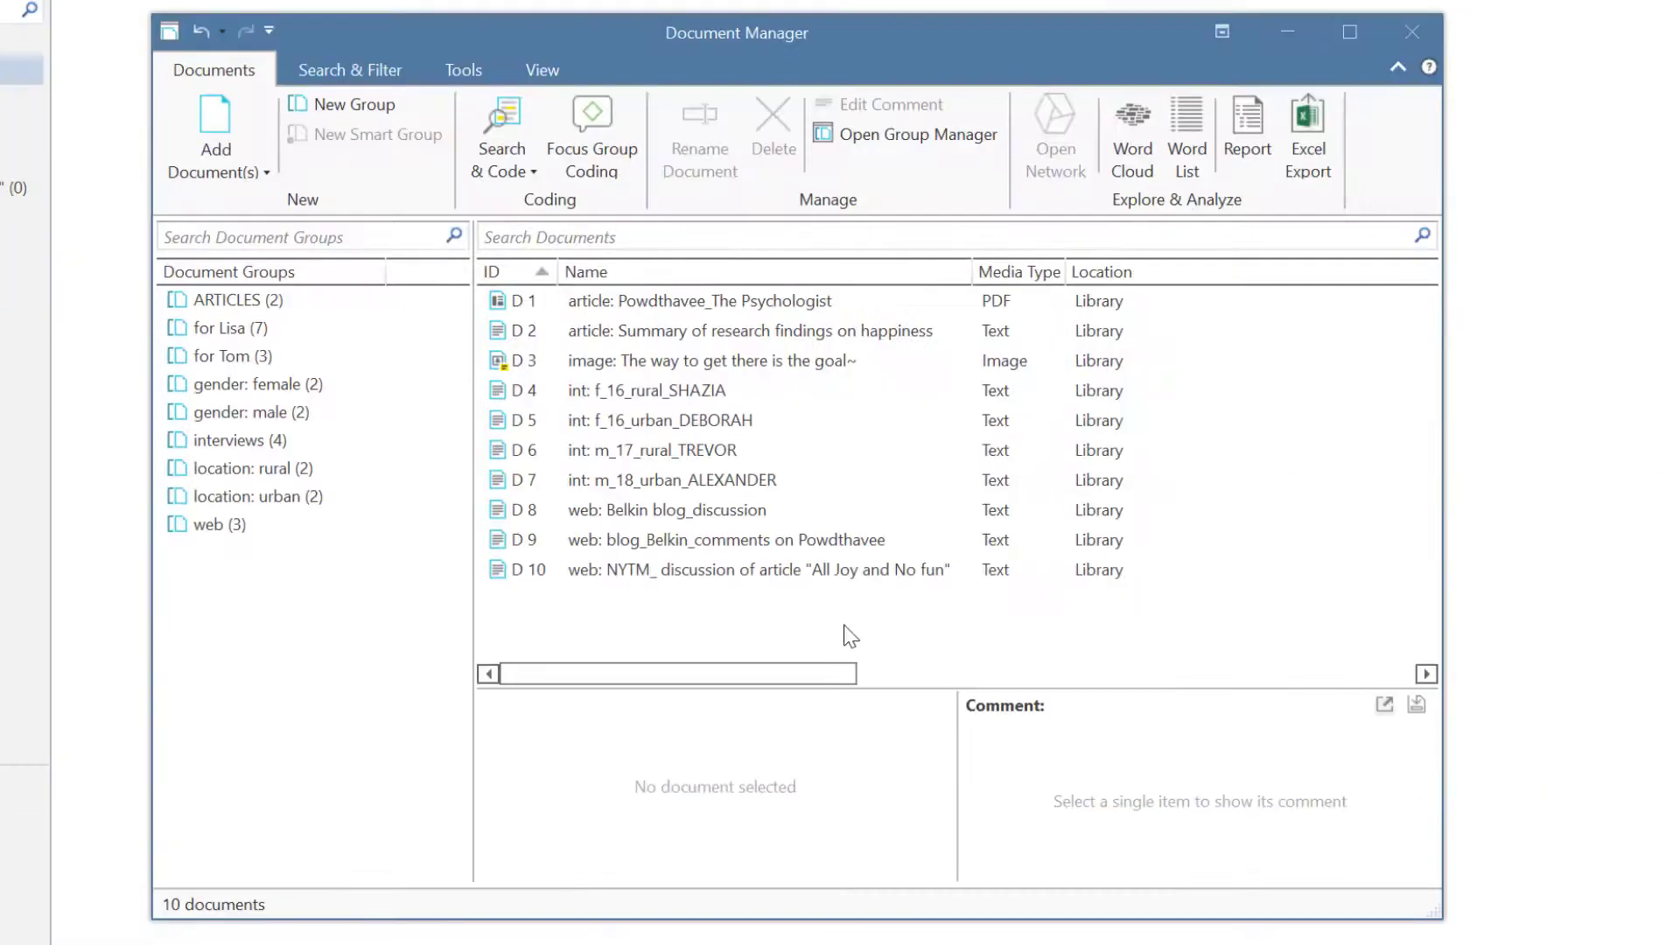
pyautogui.click(275, 453)
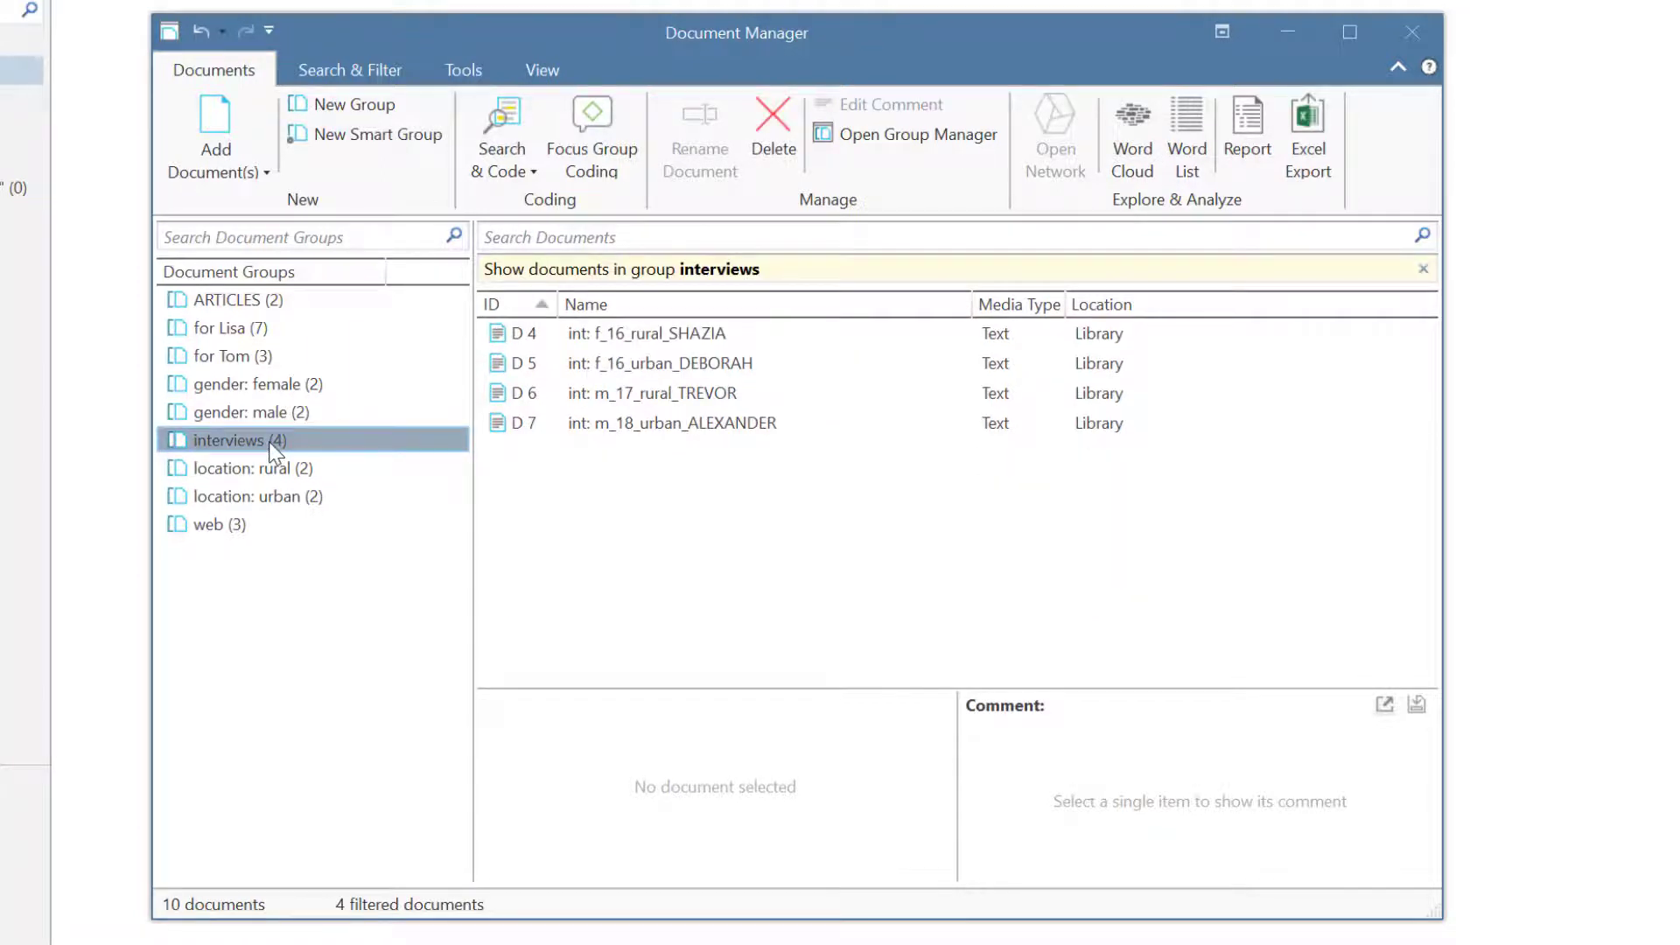
pyautogui.click(270, 411)
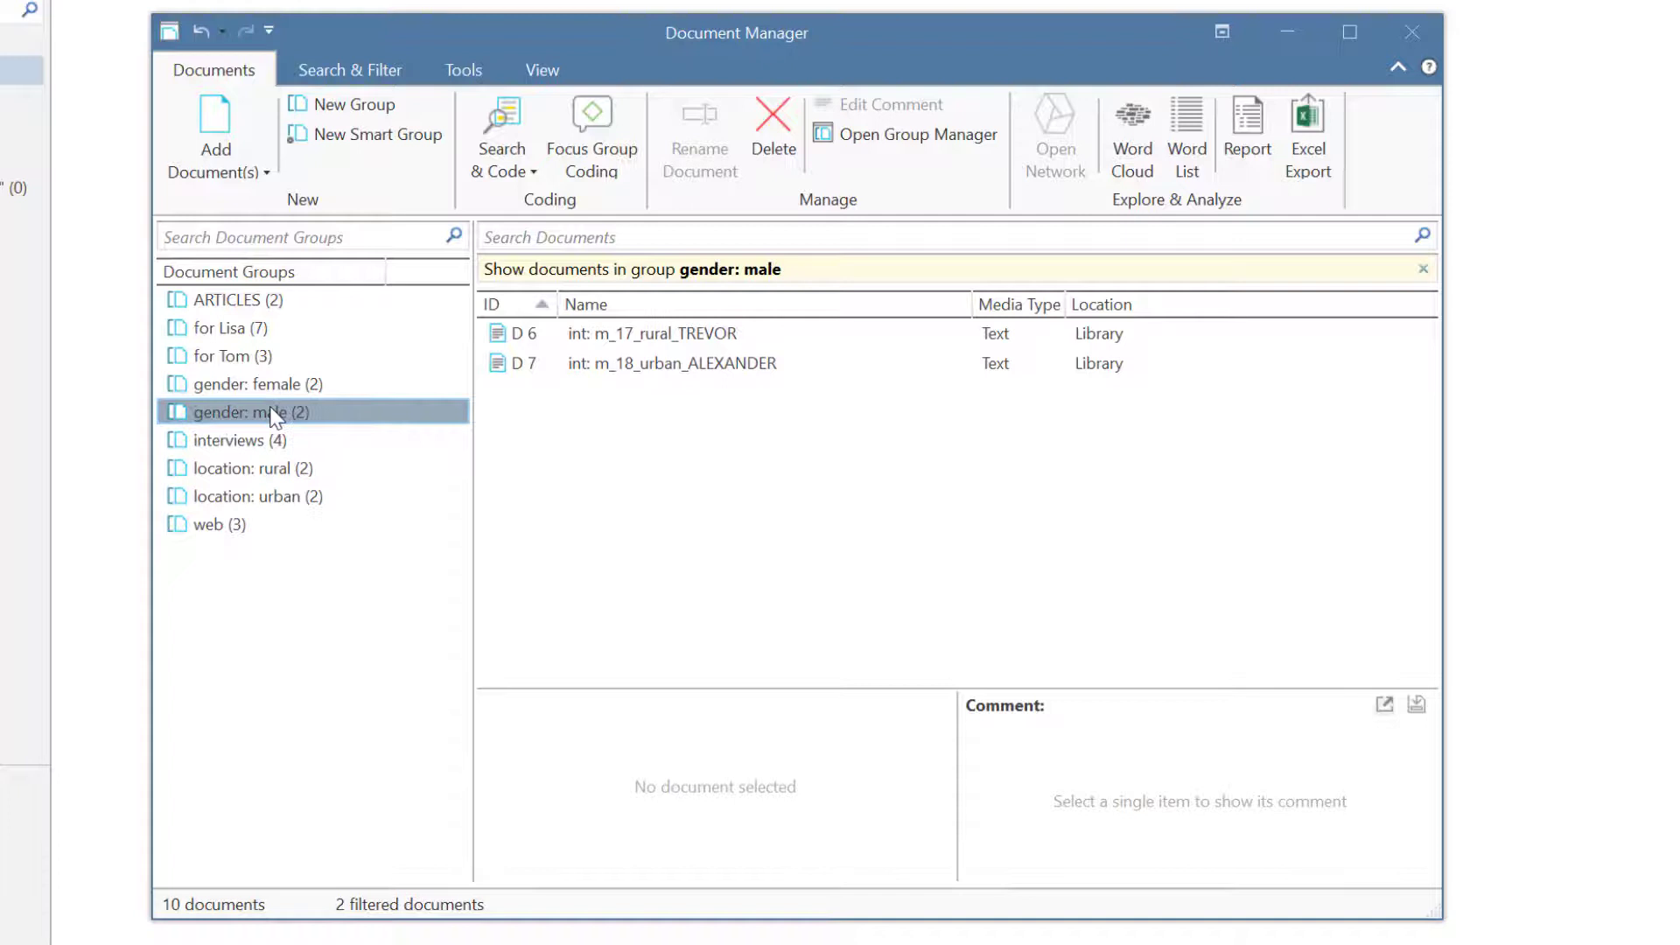
pyautogui.click(245, 361)
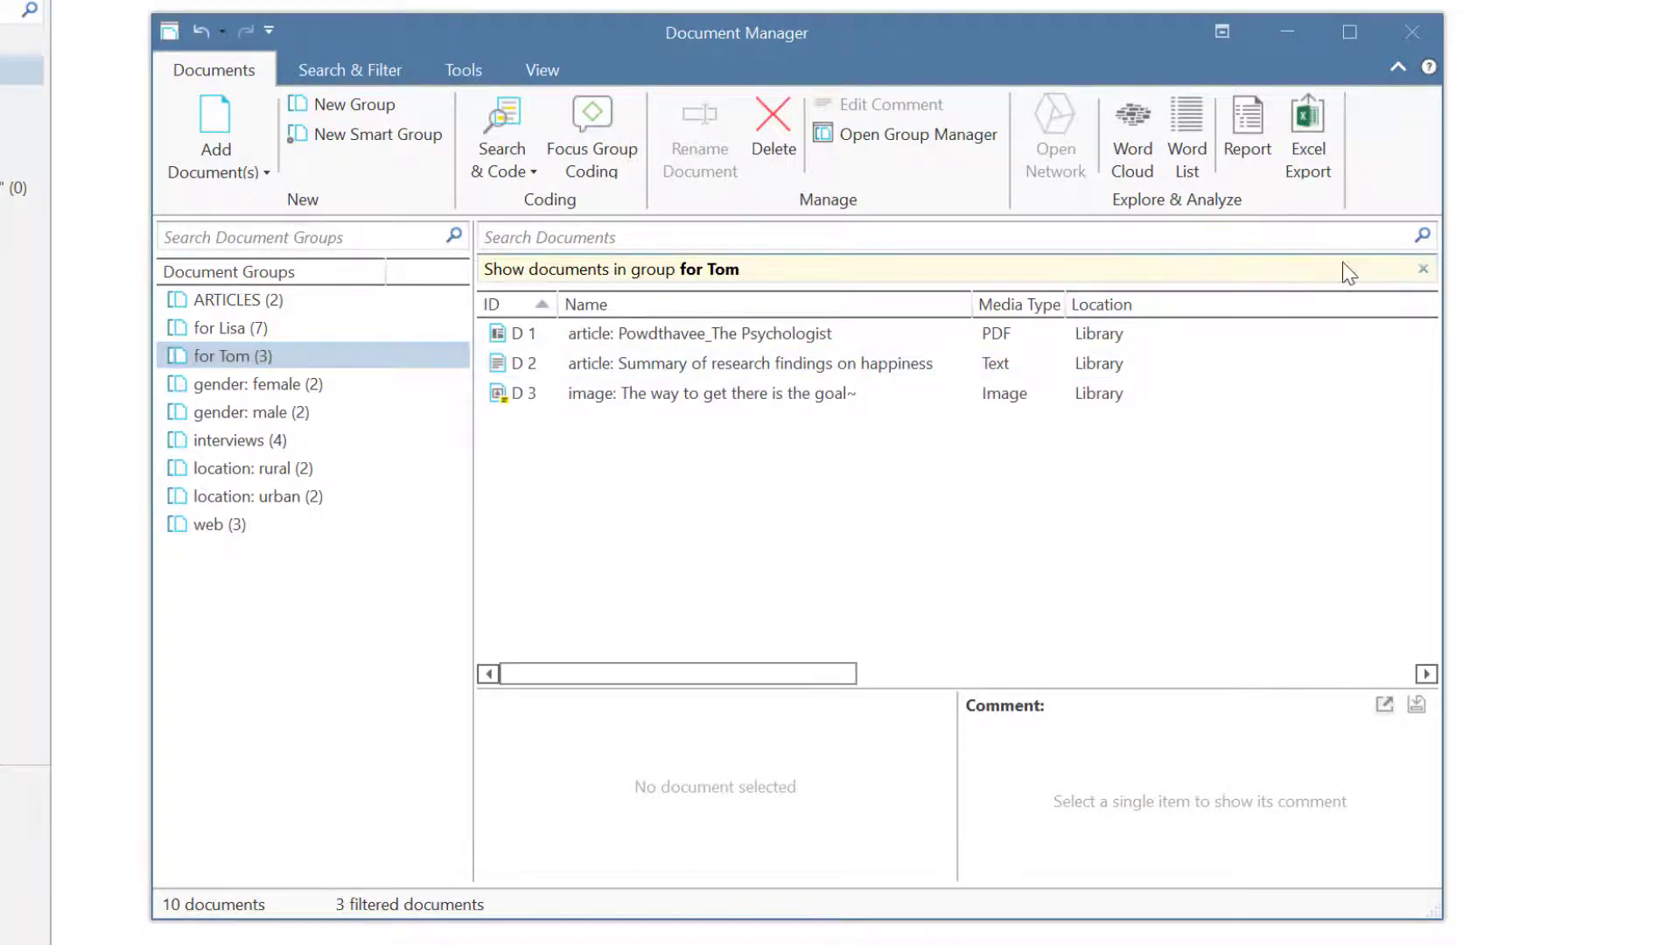
pyautogui.click(1424, 269)
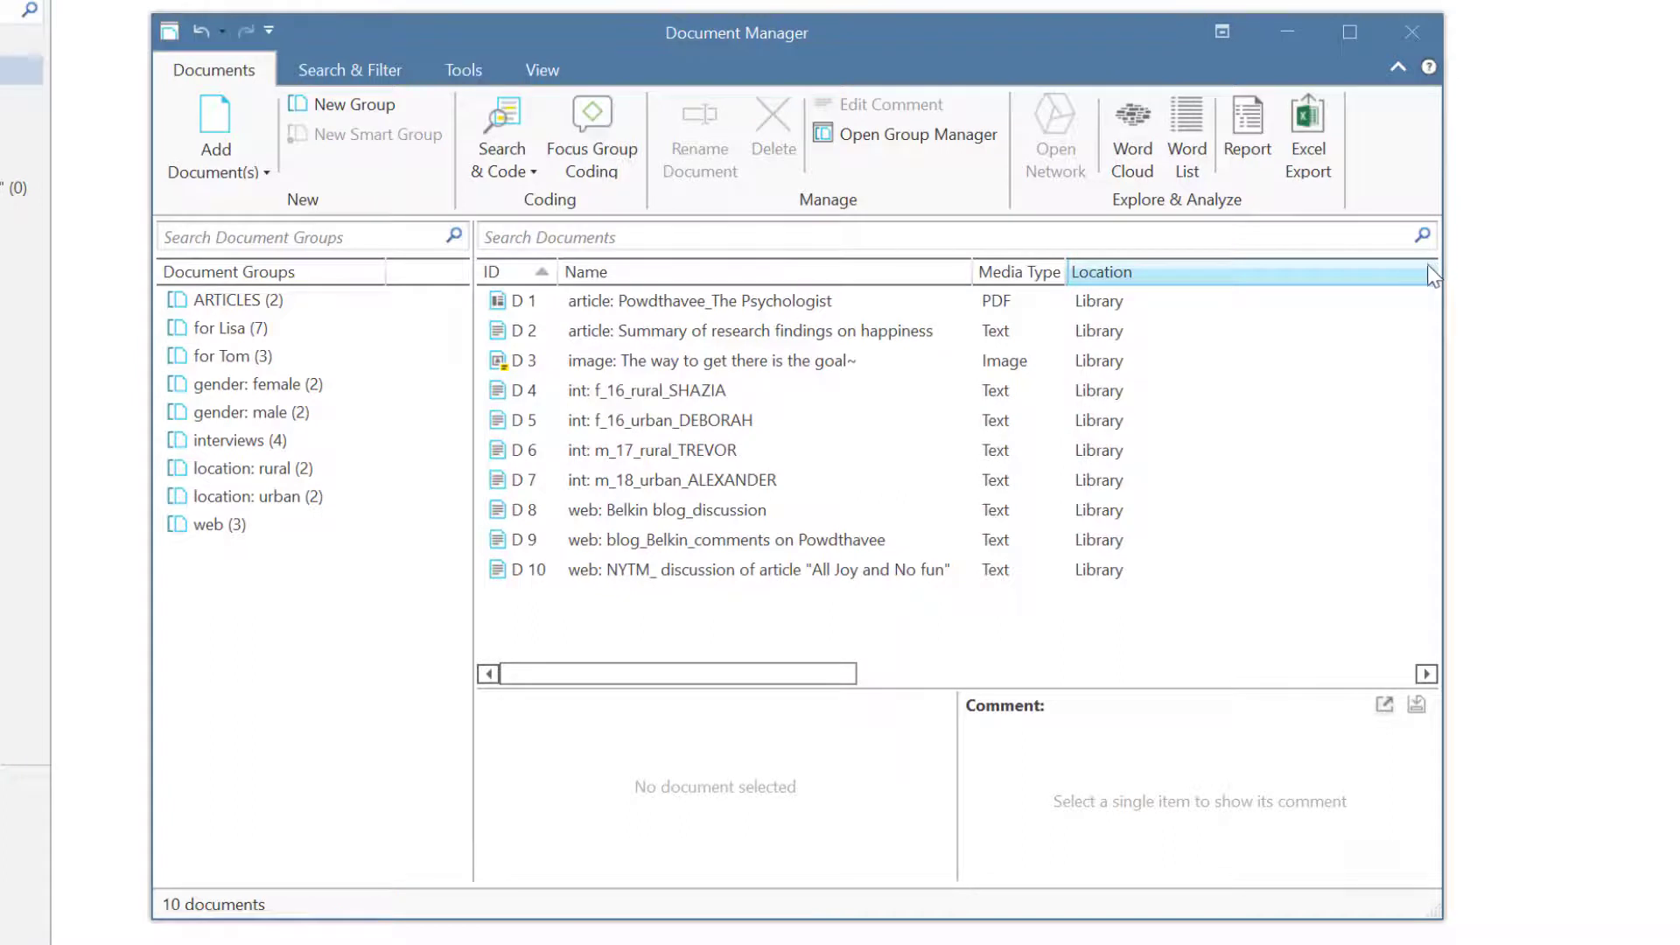
# - Check the SHAZIA and ALEXANDER interviews' groups, then filter by gender: male and gender: female
pyautogui.click(816, 399)
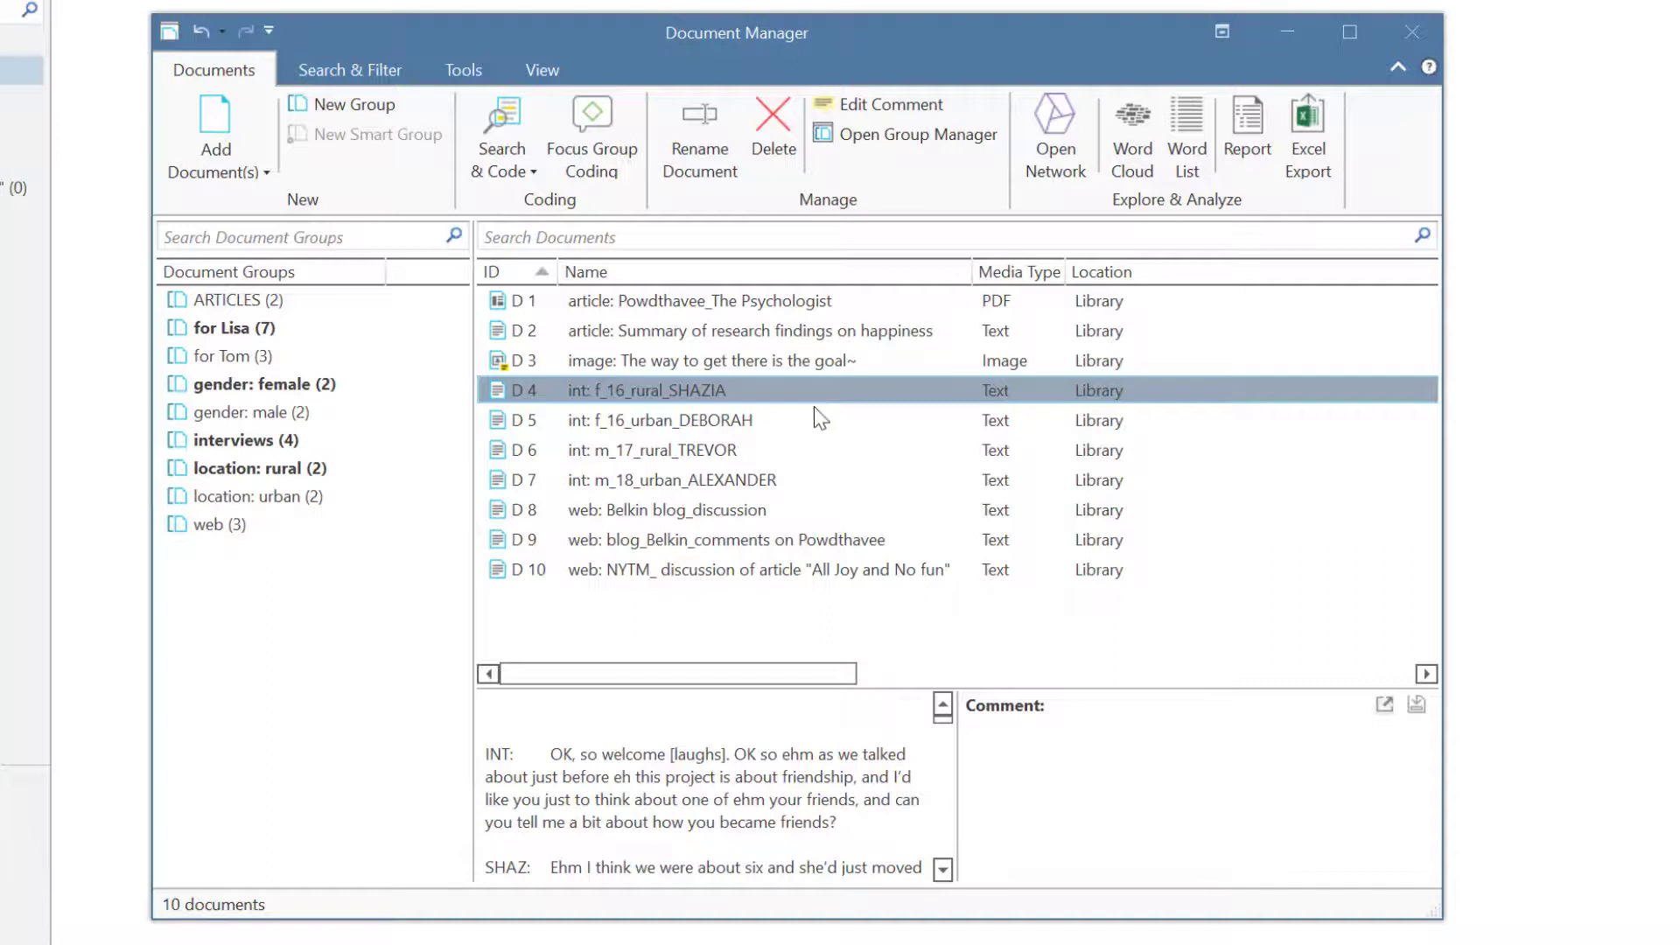
pyautogui.click(794, 481)
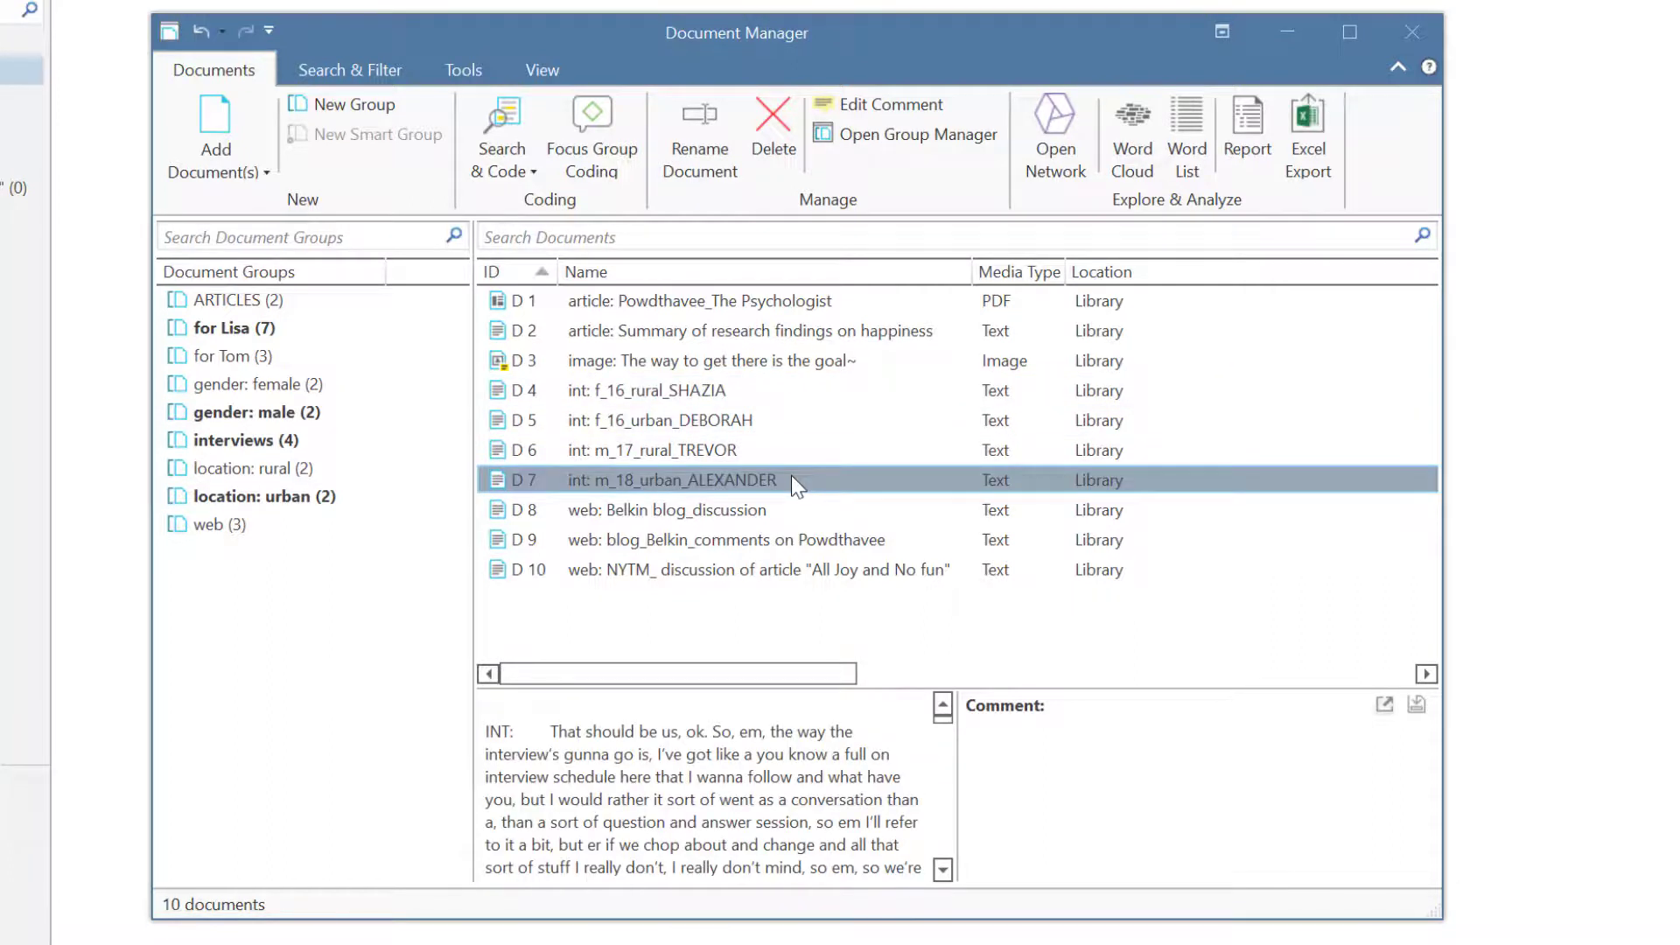
pyautogui.click(335, 411)
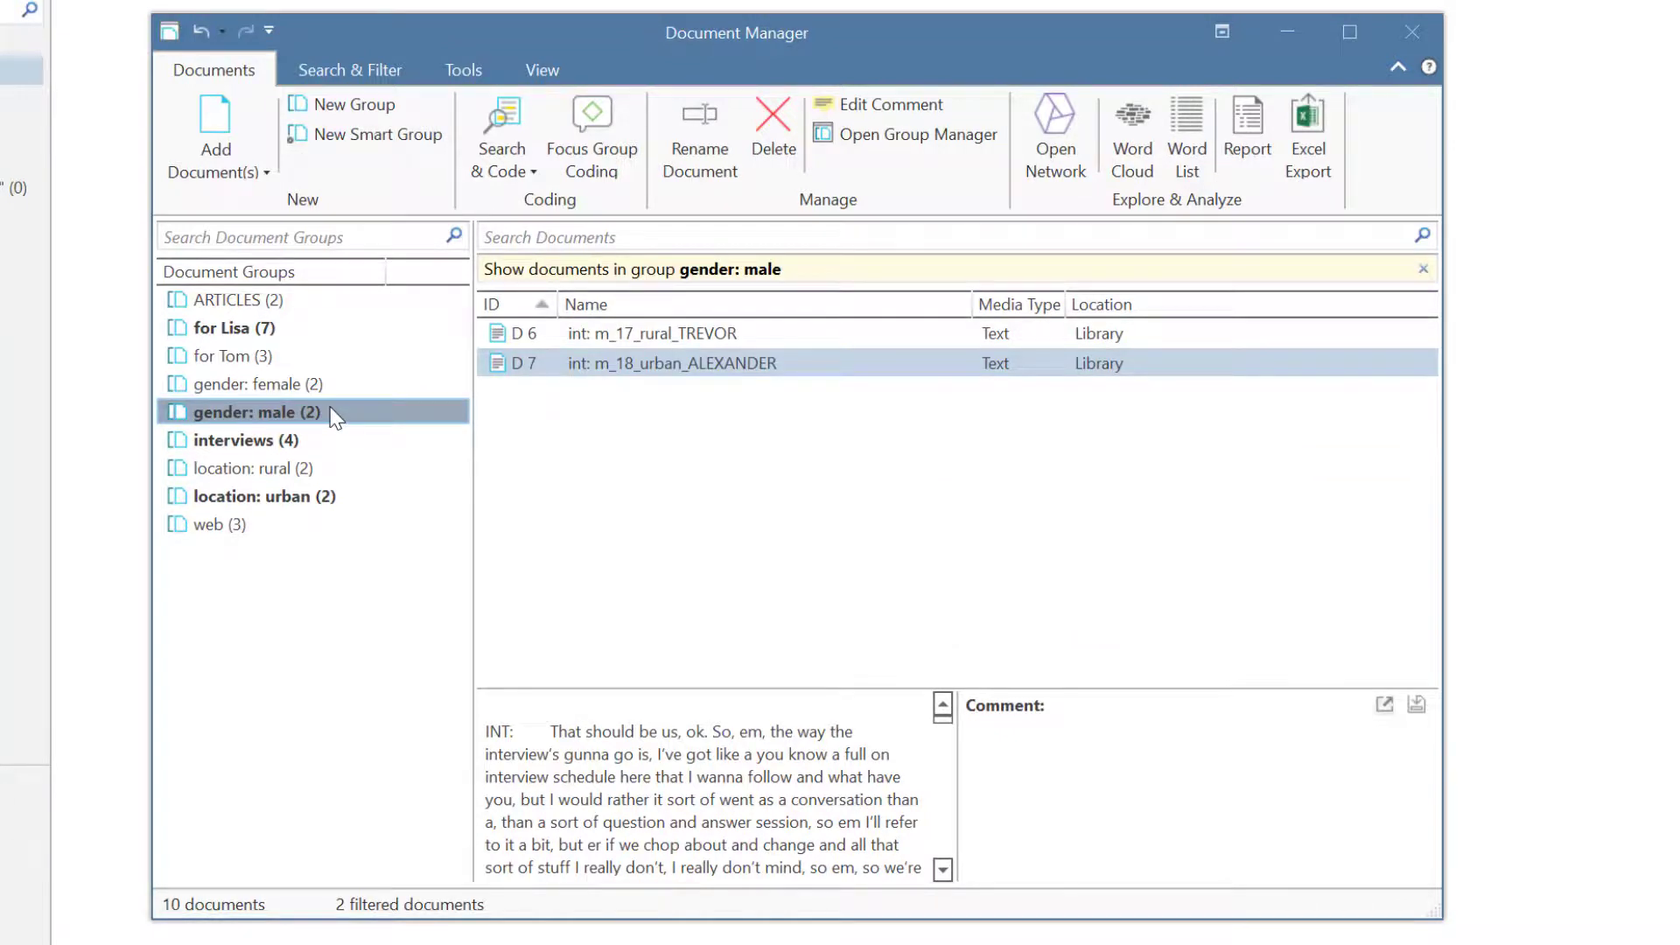
pyautogui.click(328, 384)
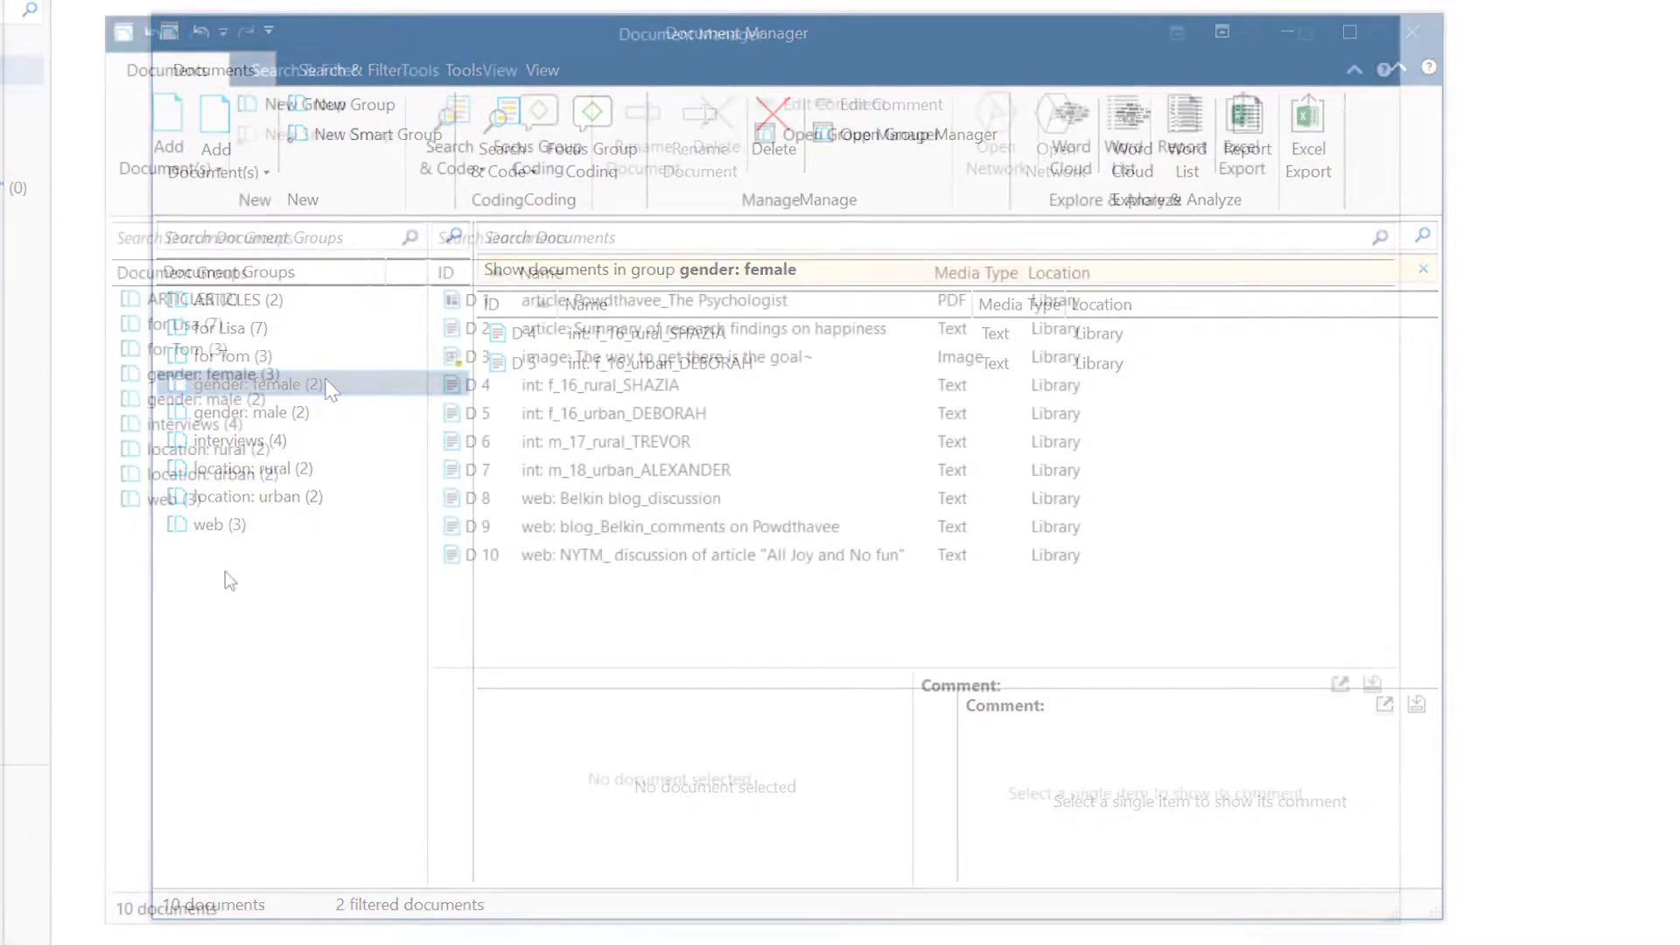
# - Within gender: female, select the happiness image document and bring up its context menu
pyautogui.click(241, 376)
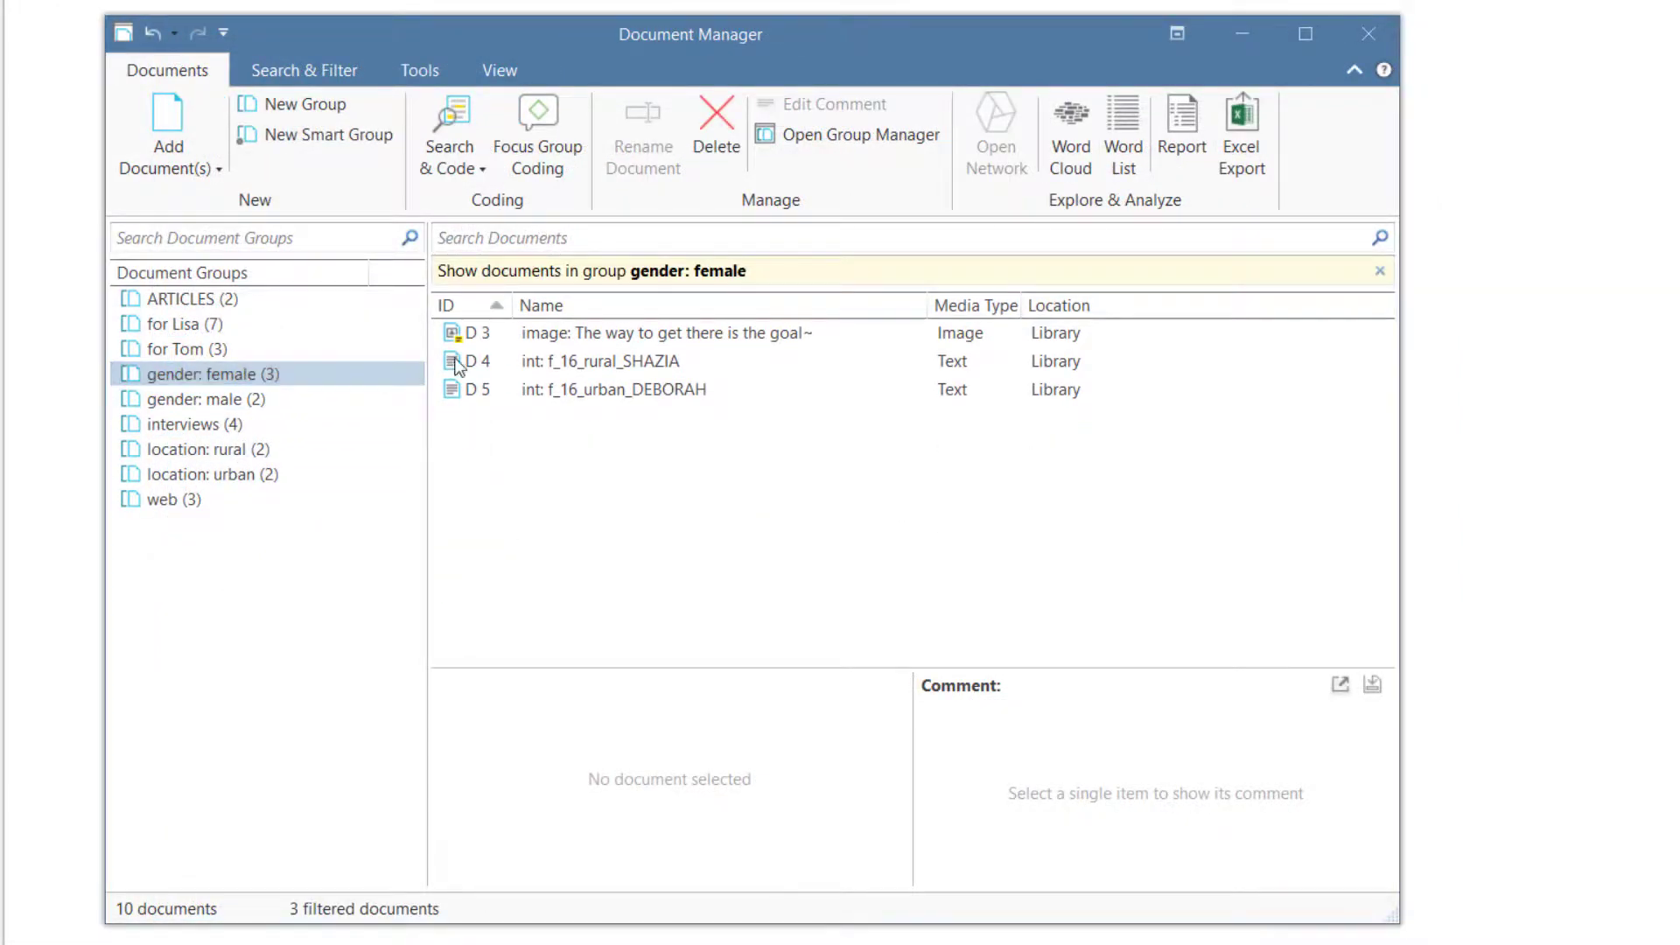
pyautogui.click(622, 332)
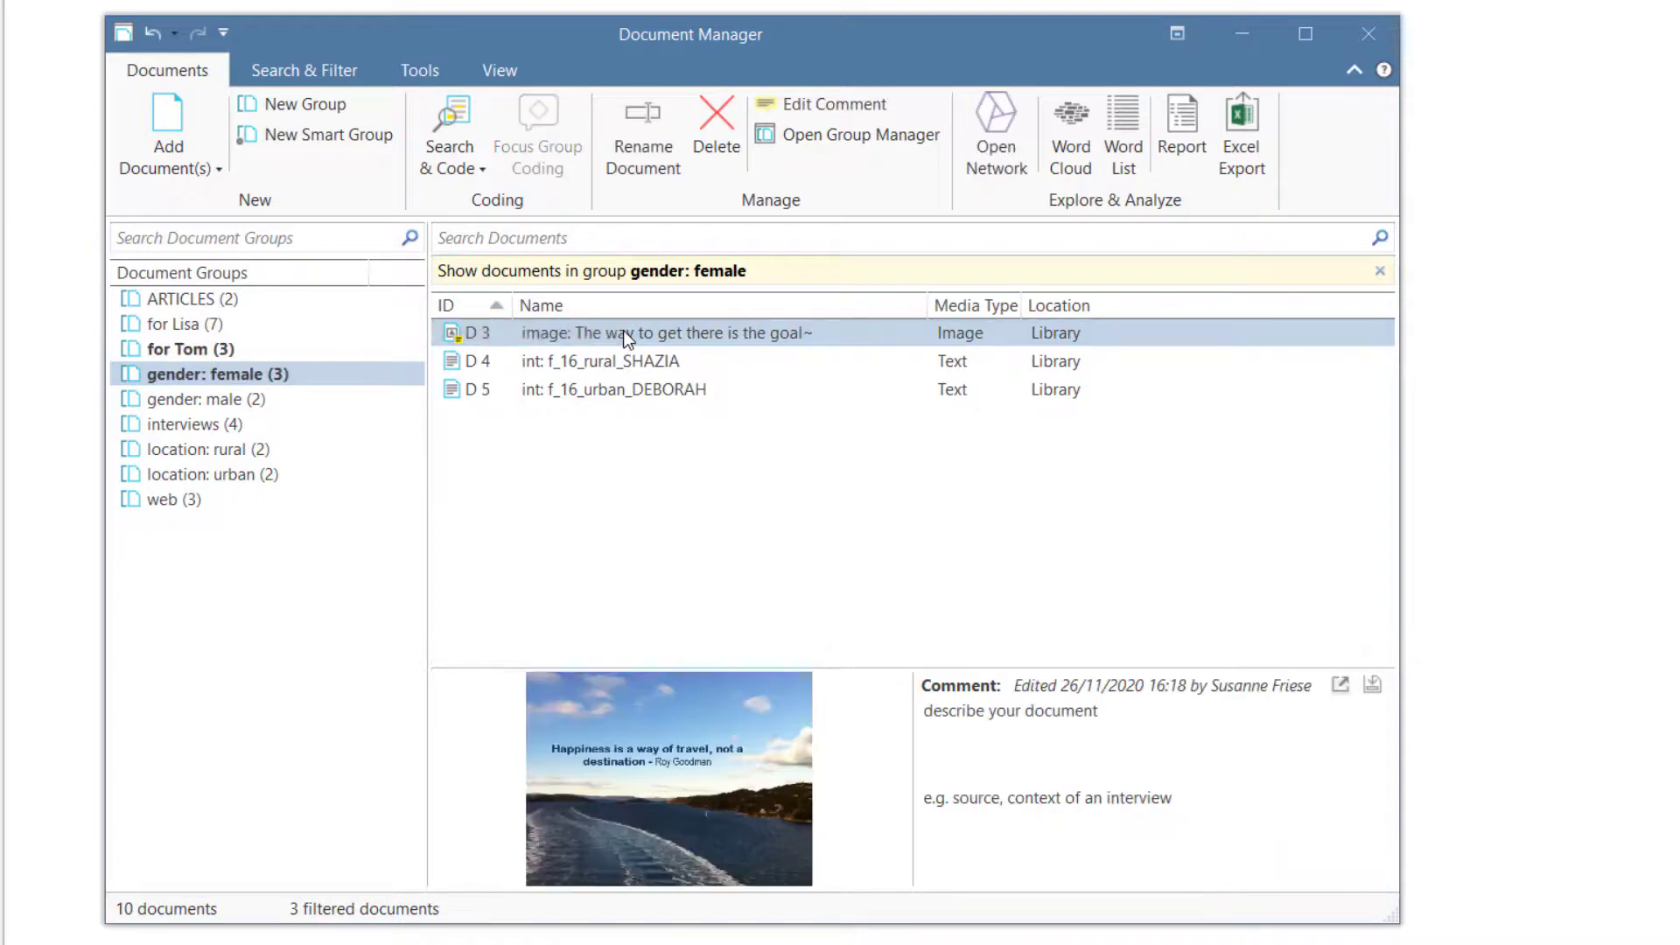
pyautogui.rightClick(624, 336)
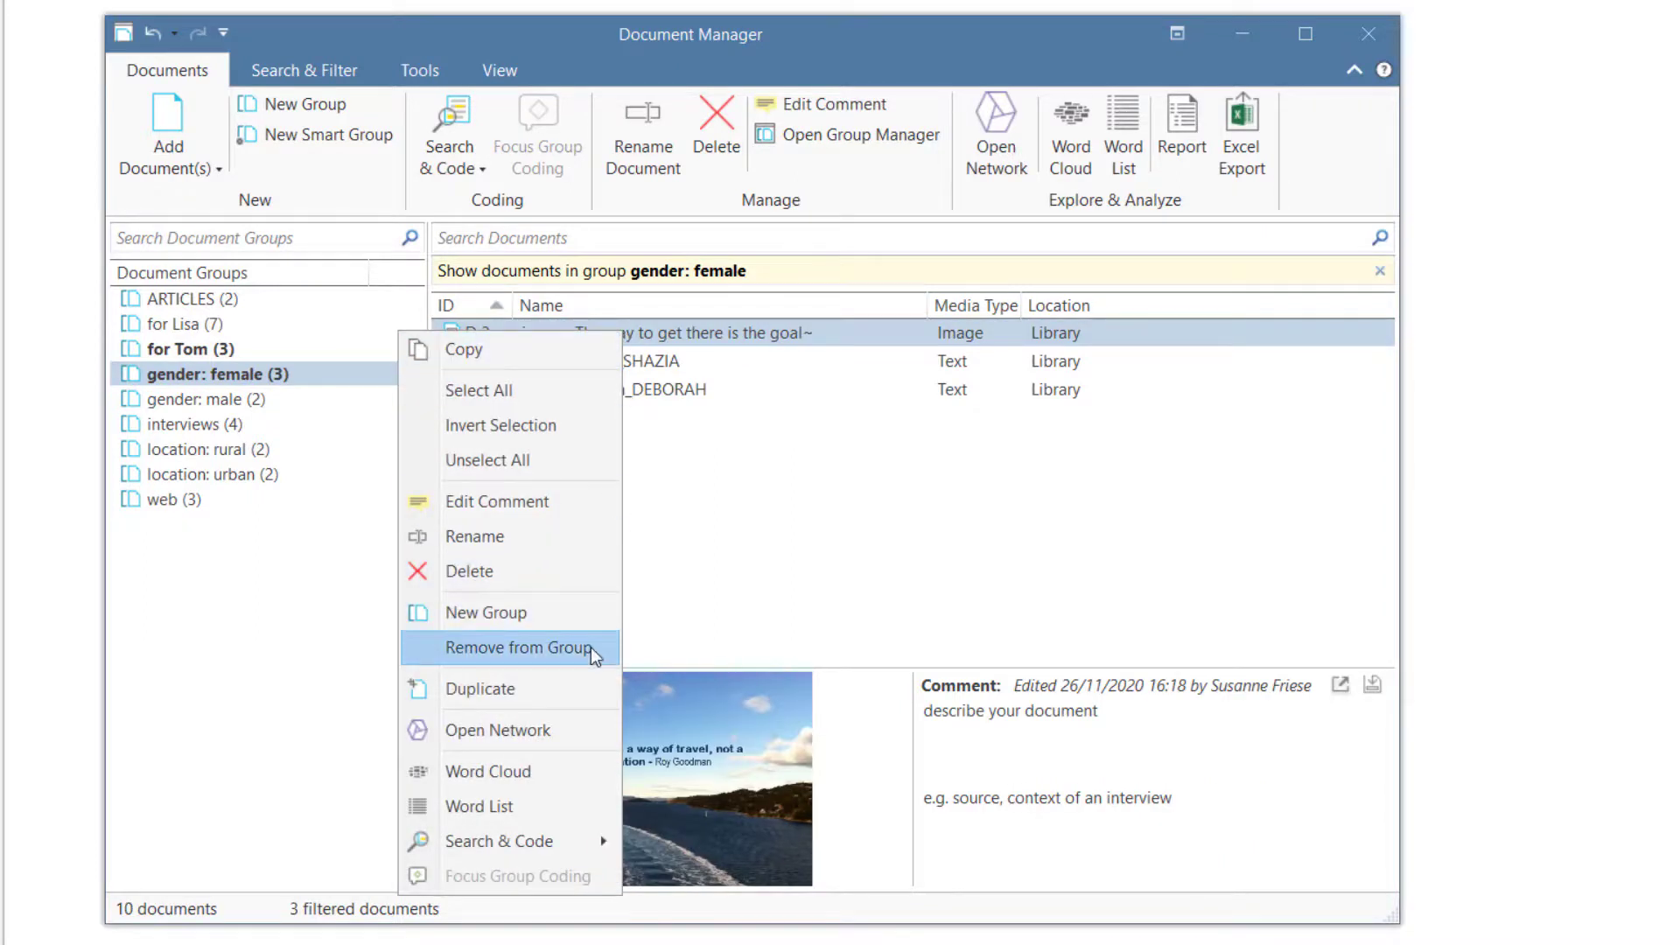